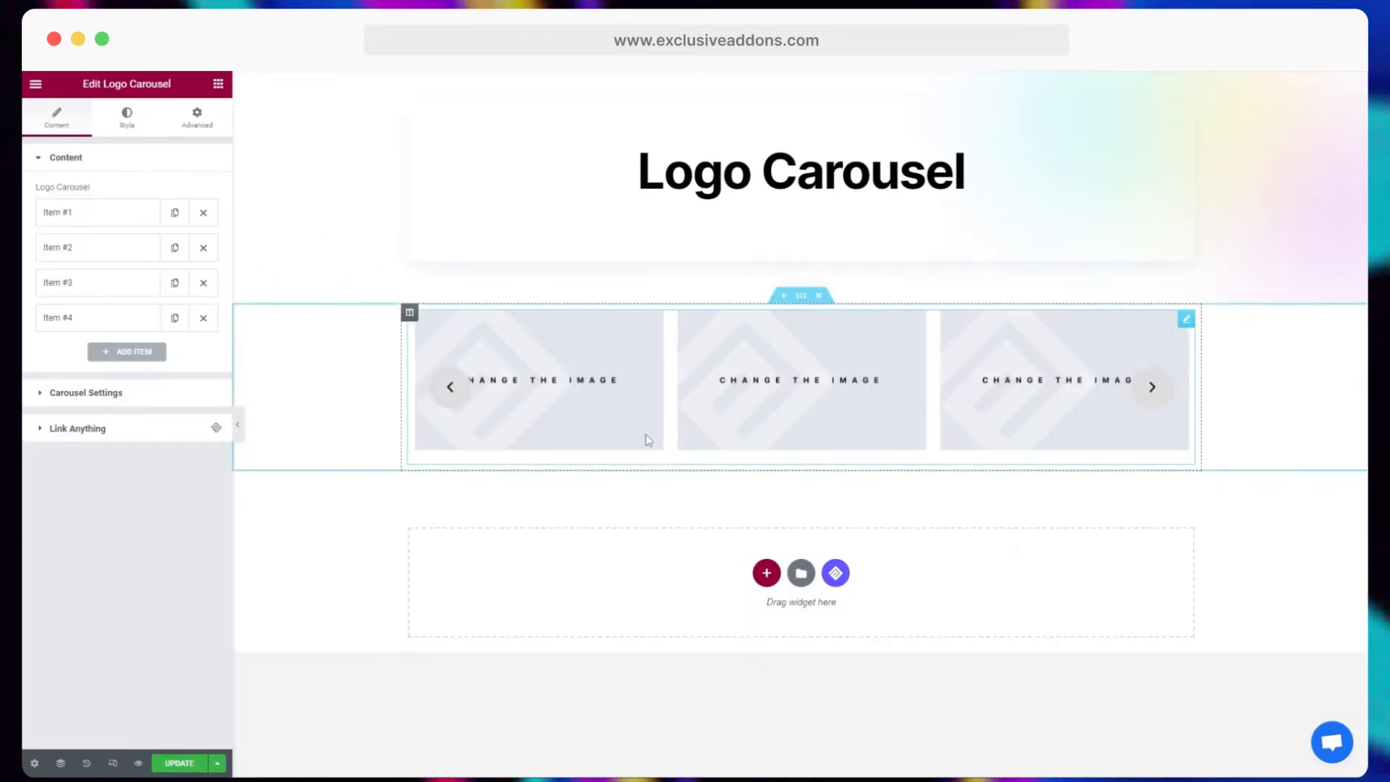
# - Set the carousel section's padding to 100 px above and 100 px below, with the side values unlinked
pyautogui.click(801, 296)
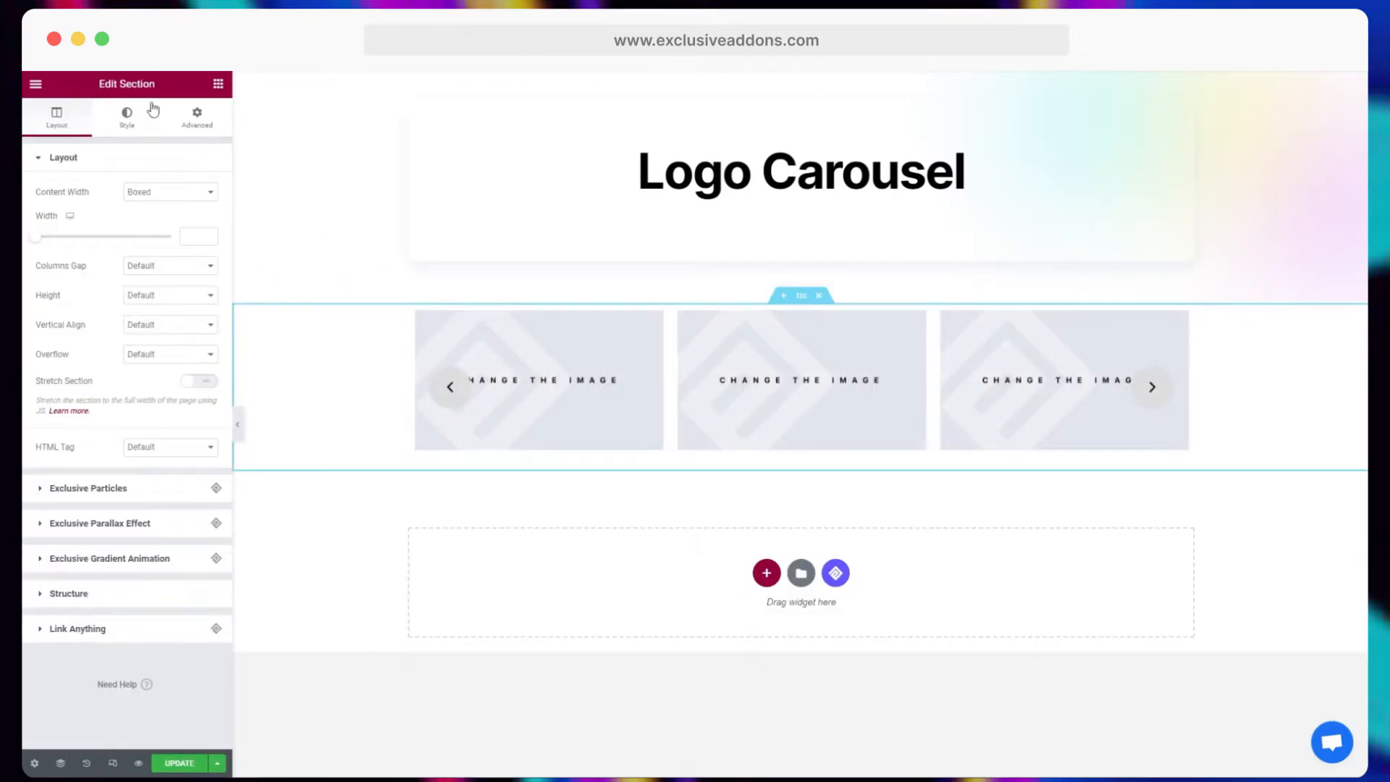
pyautogui.click(198, 118)
pyautogui.click(199, 263)
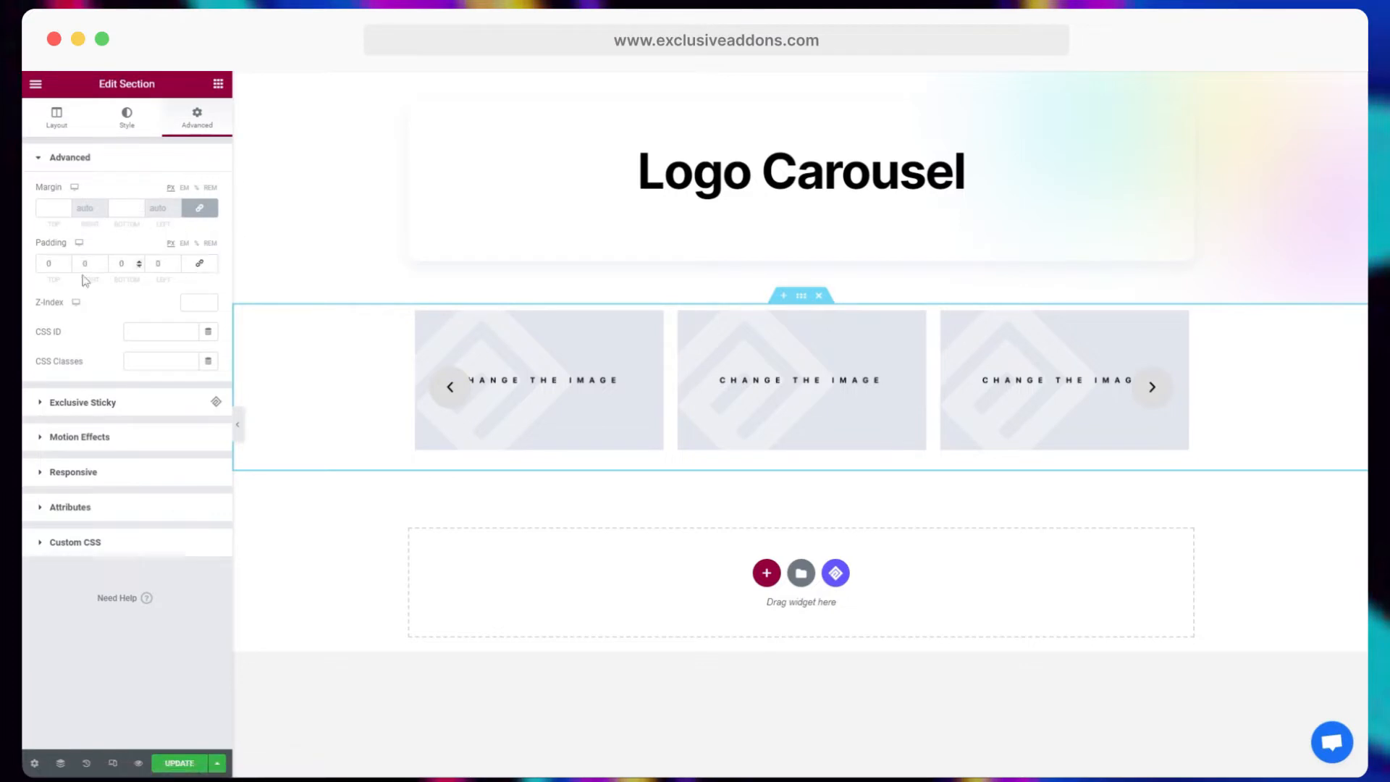
pyautogui.click(51, 263)
pyautogui.write('100')
pyautogui.press('Tab')
pyautogui.press('Tab')
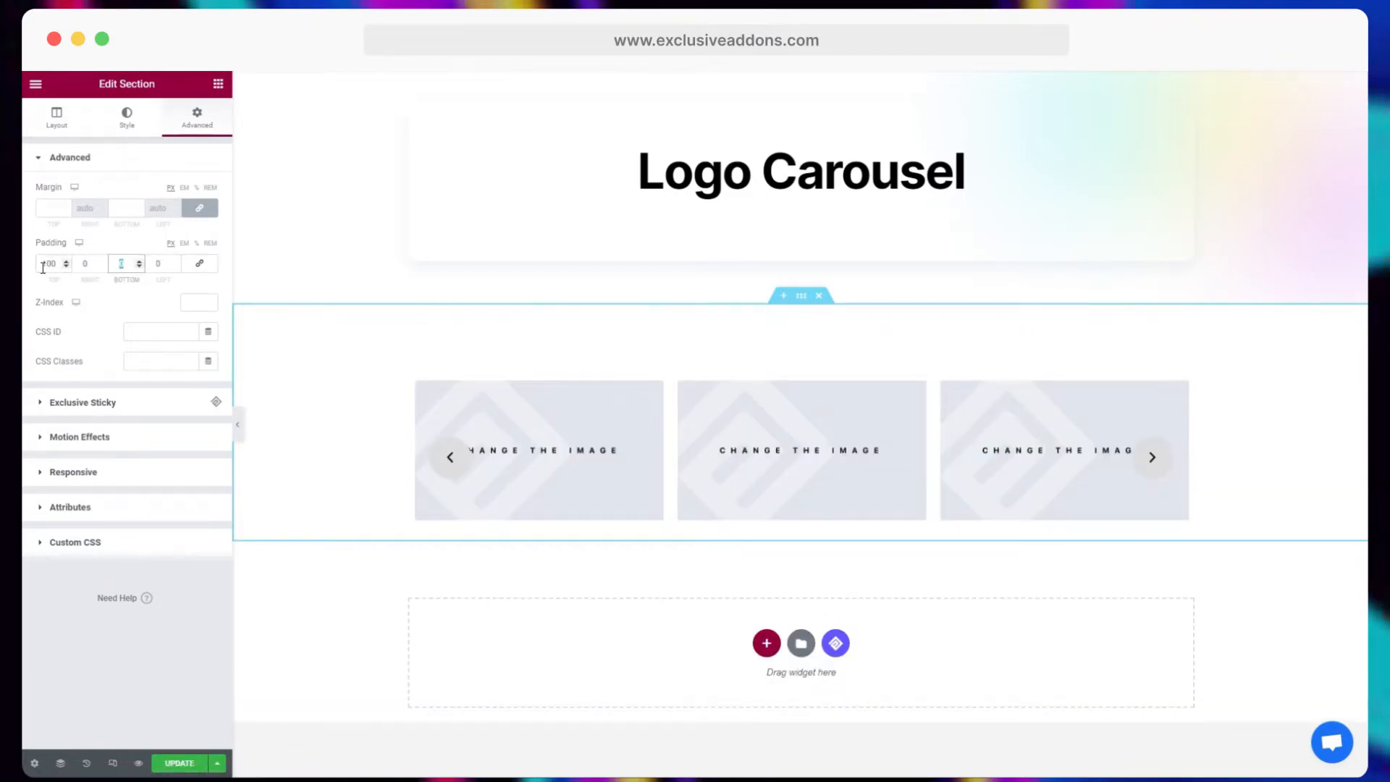
pyautogui.write('100')
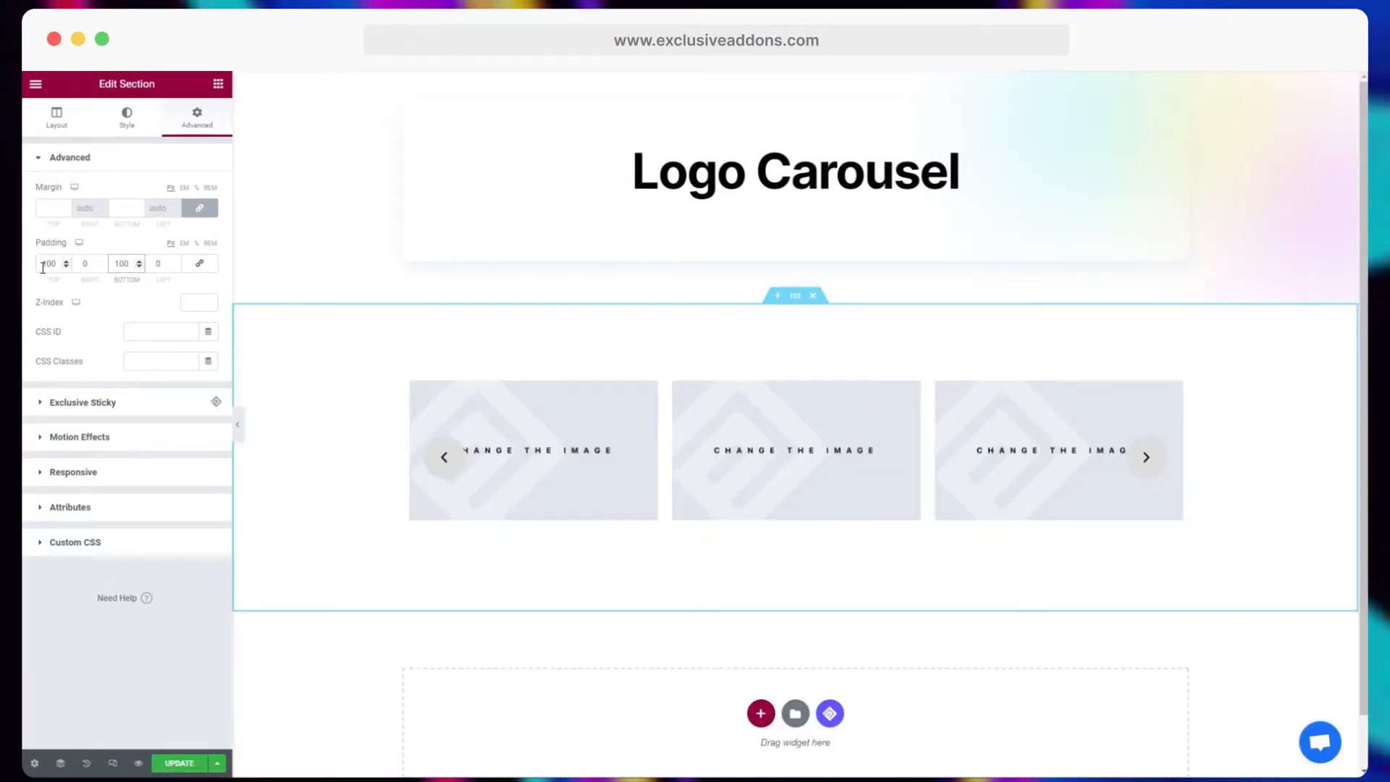
# - Replace the placeholder image of the Logo Carousel's Item #1 with the Google logo from the media library
pyautogui.click(540, 459)
pyautogui.click(120, 211)
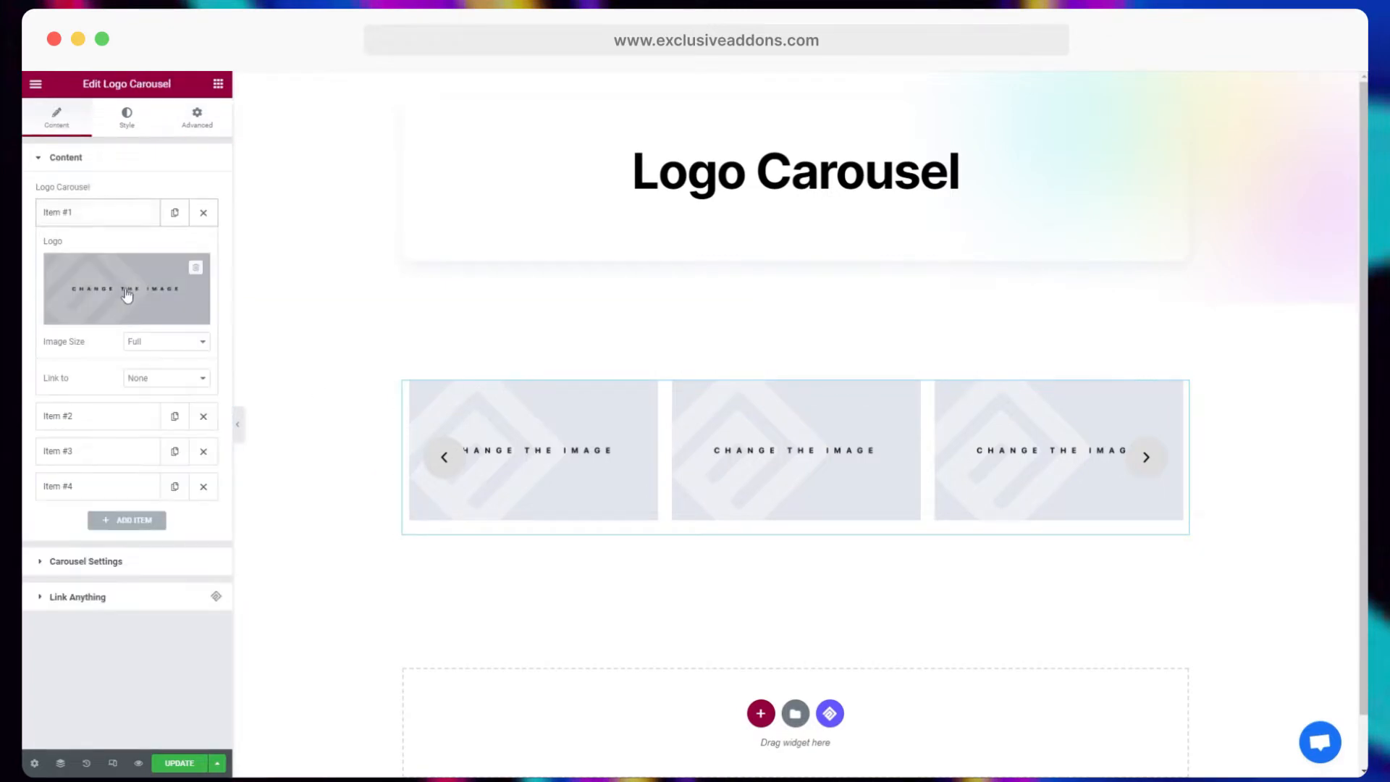
pyautogui.click(136, 311)
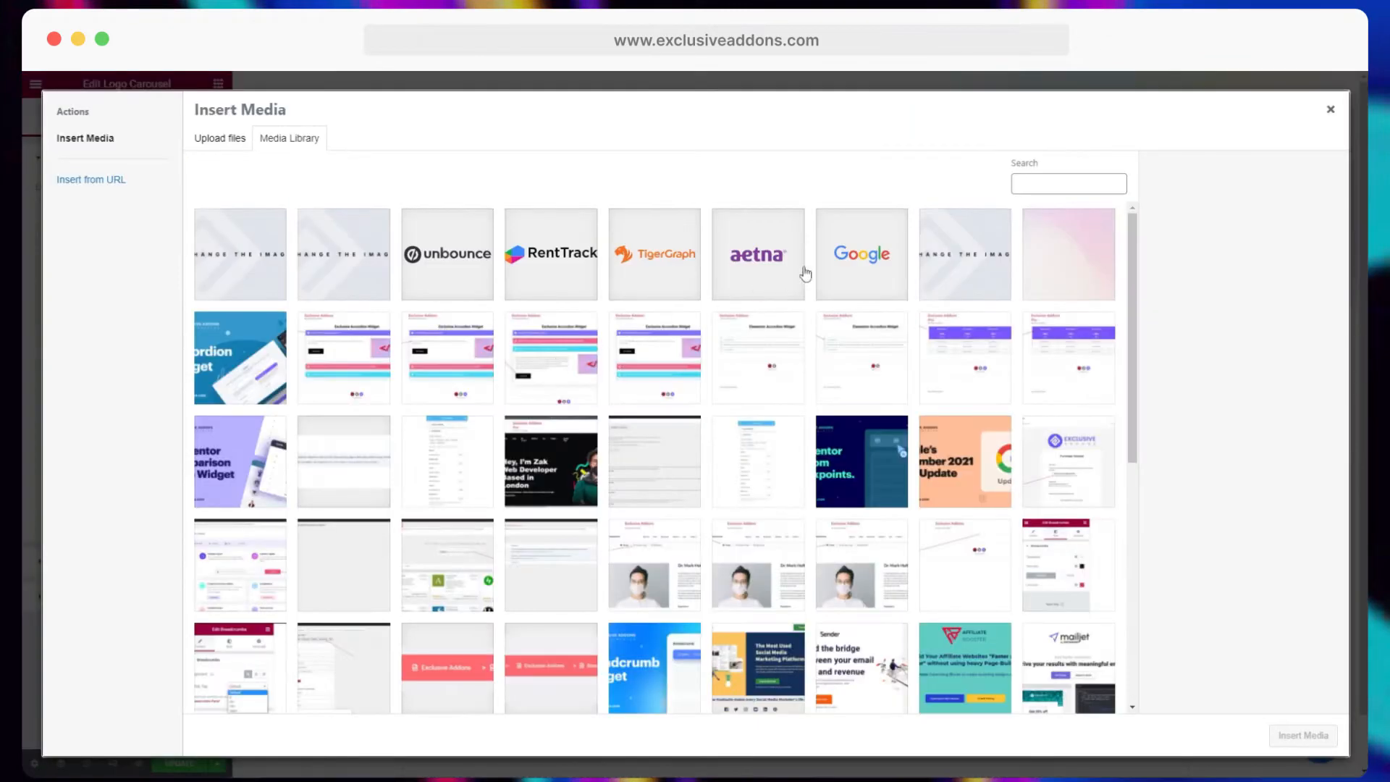
pyautogui.click(832, 272)
pyautogui.click(1303, 734)
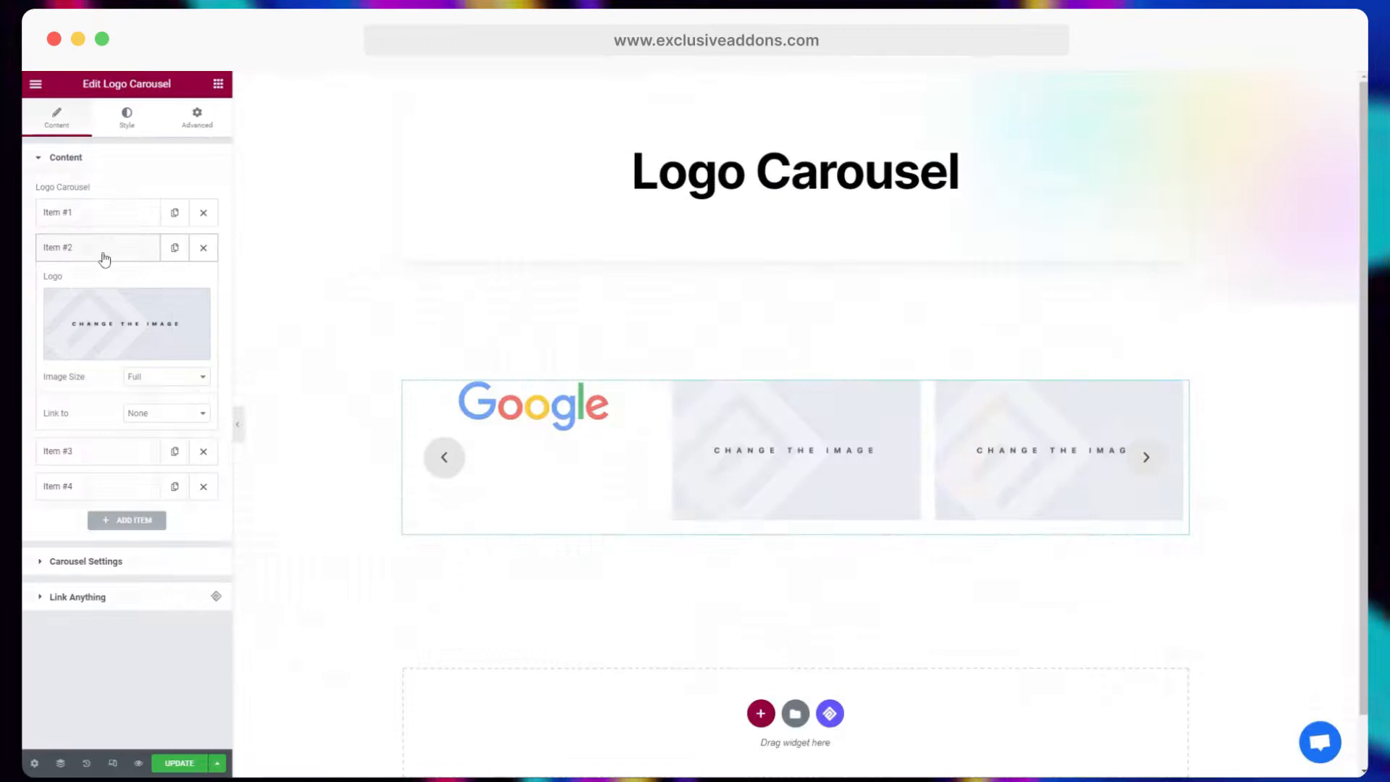
# - Replace the placeholder image of Item #2 with aetna.svg from the media library
pyautogui.click(127, 323)
pyautogui.click(738, 244)
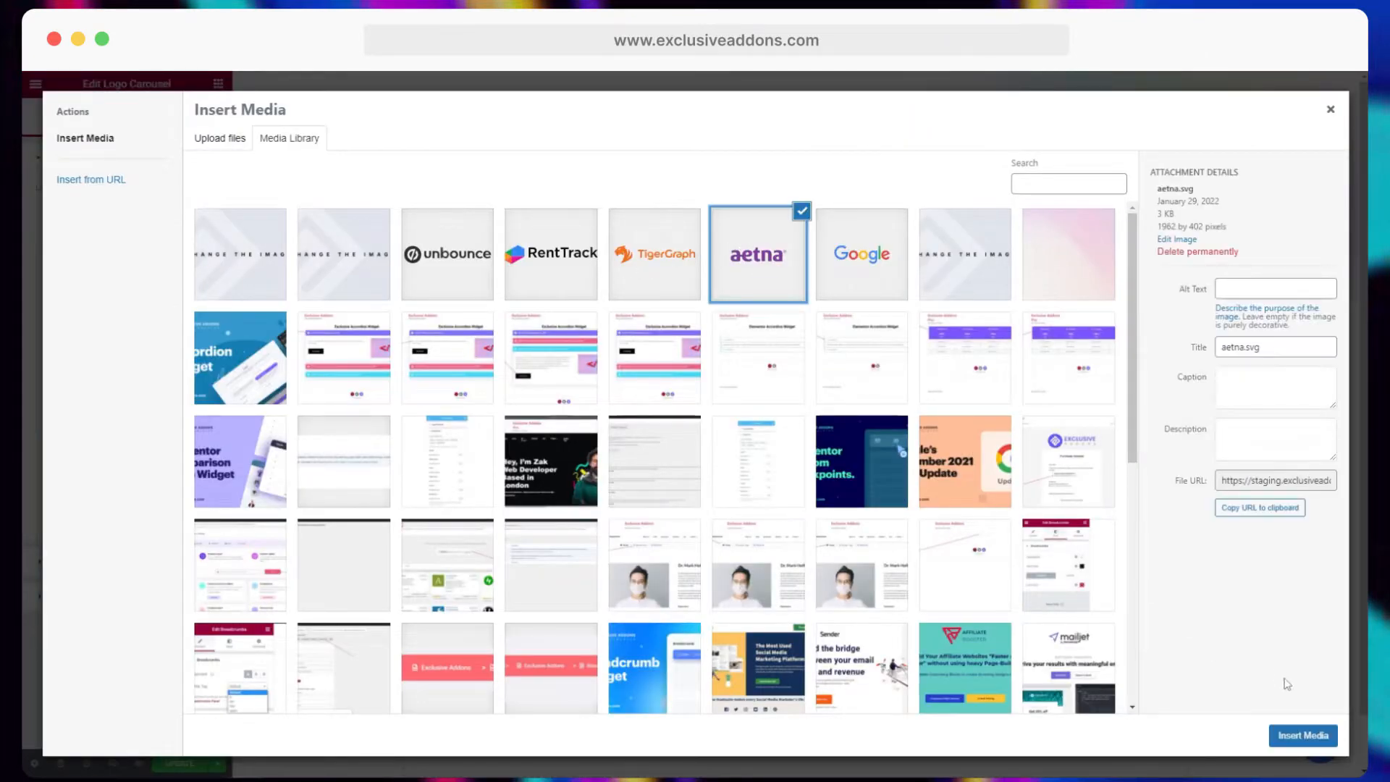
pyautogui.click(1302, 735)
pyautogui.click(105, 247)
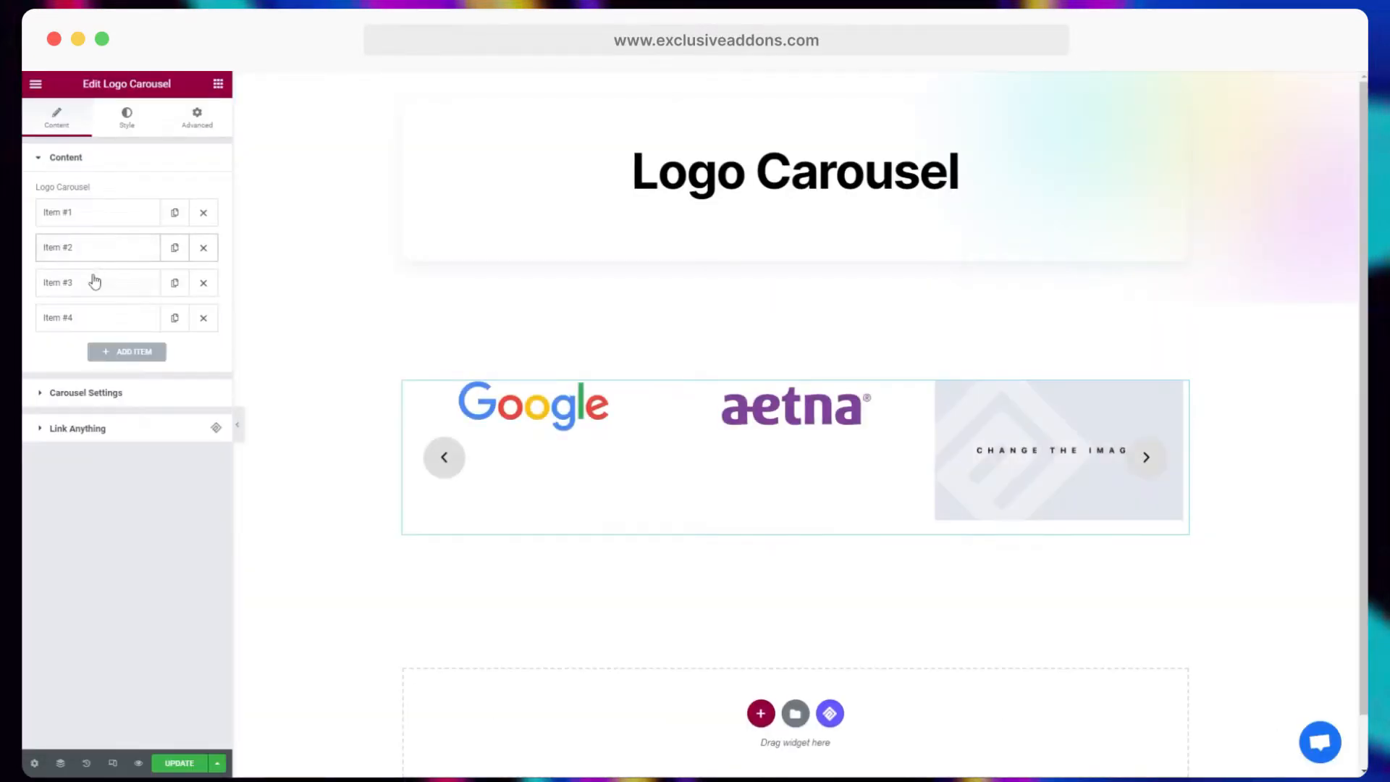
# - Replace the placeholder image of Item #3 with Tigergraph.svg from the media library
pyautogui.click(94, 280)
pyautogui.click(108, 355)
pyautogui.click(654, 253)
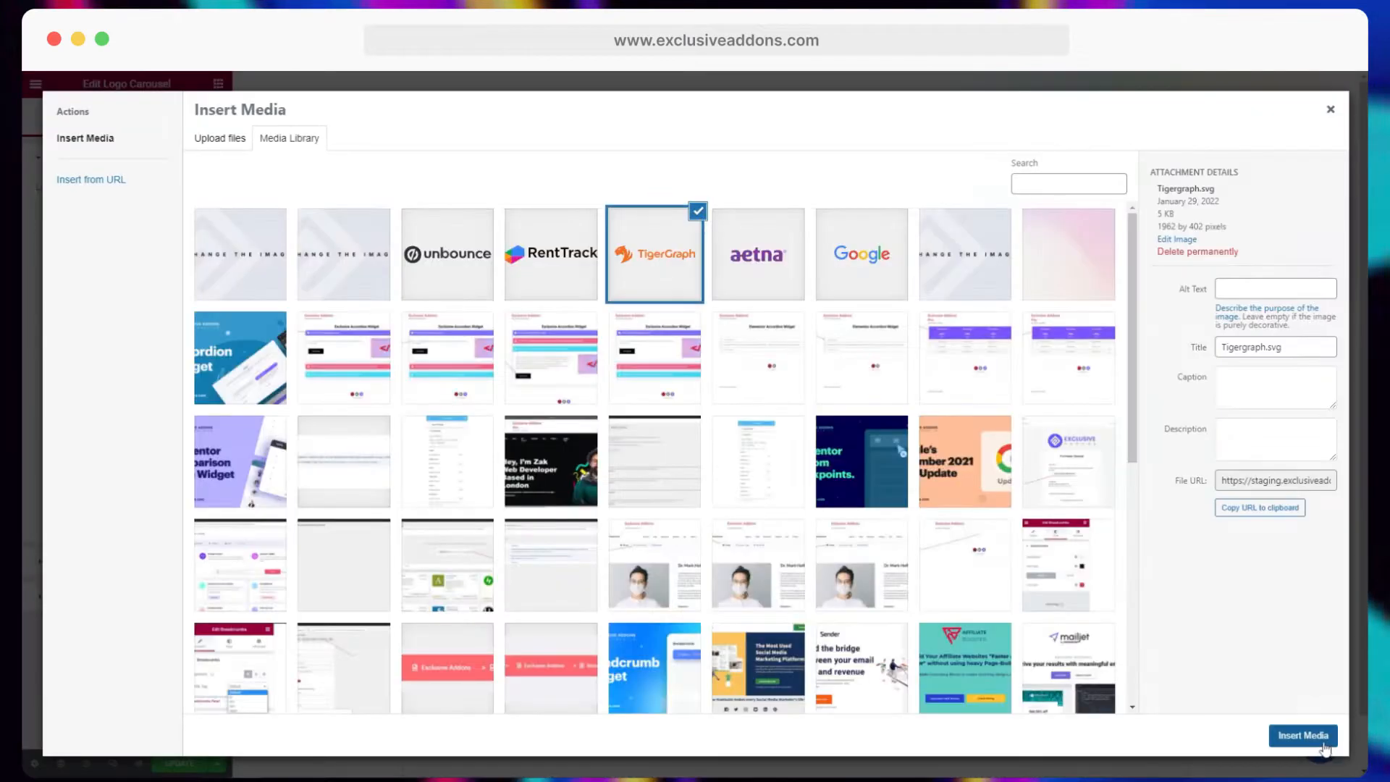
pyautogui.click(1303, 735)
# - Replace the placeholder image of Item #4 with the RentTrack logo from the media library
pyautogui.click(144, 354)
pyautogui.click(535, 282)
pyautogui.click(1274, 736)
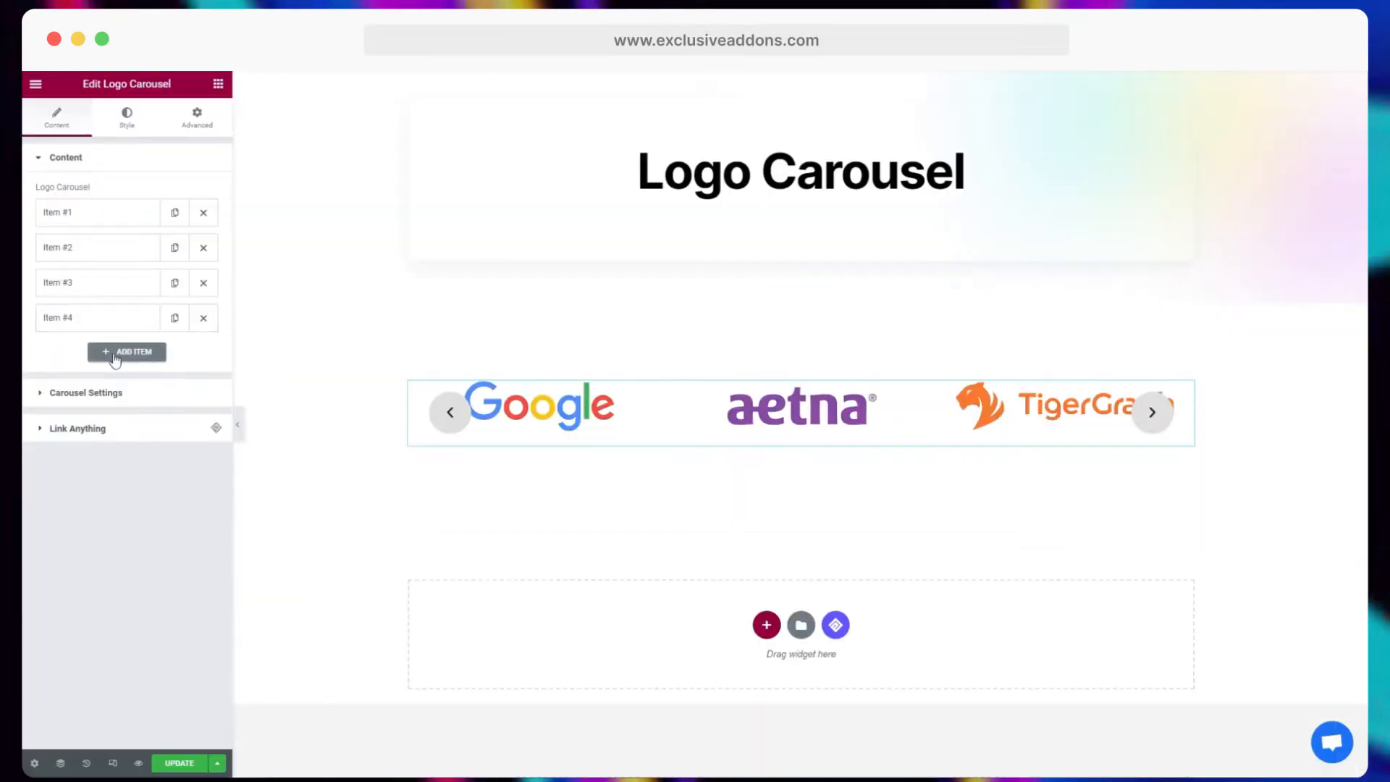
# - Add a fifth carousel item and give it the Unbounce logo from the media library
pyautogui.click(124, 350)
pyautogui.click(123, 425)
pyautogui.click(448, 253)
pyautogui.click(1303, 736)
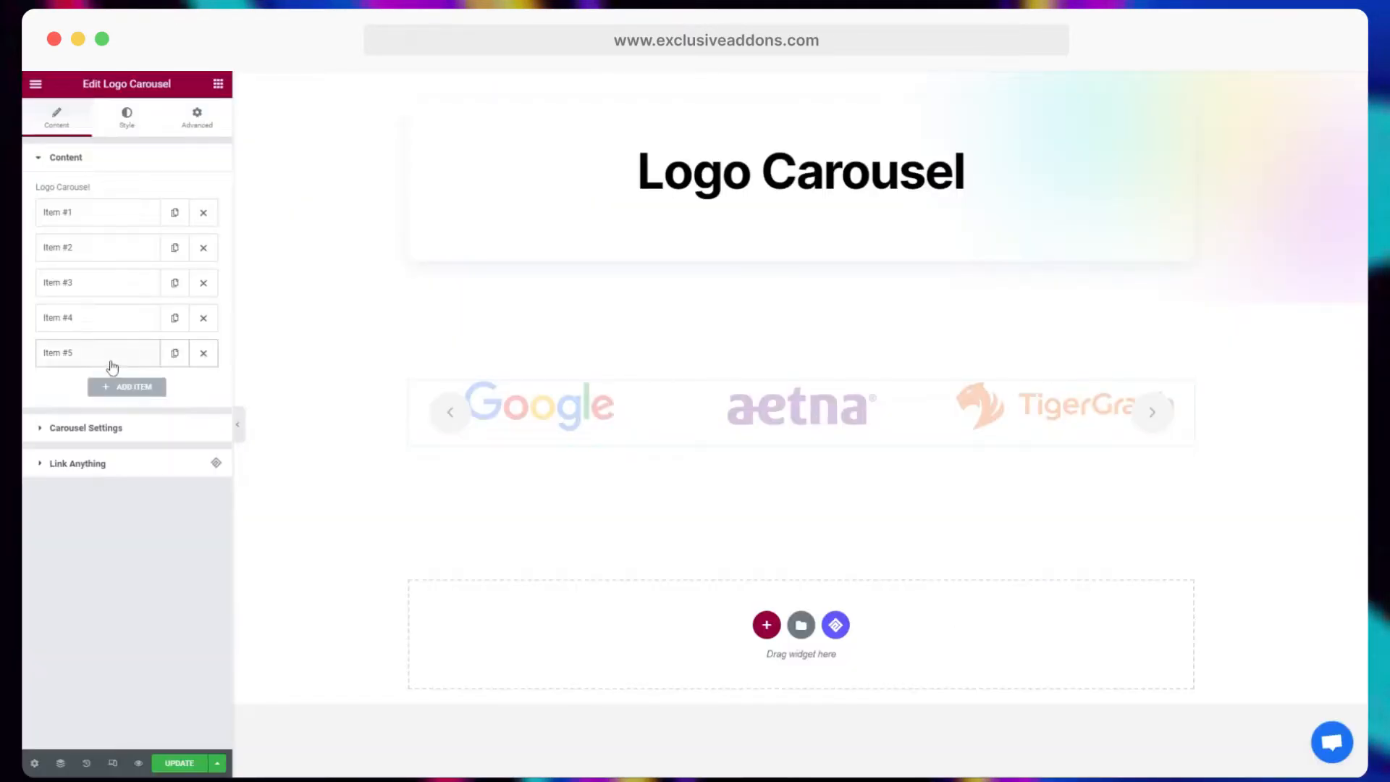
pyautogui.click(112, 212)
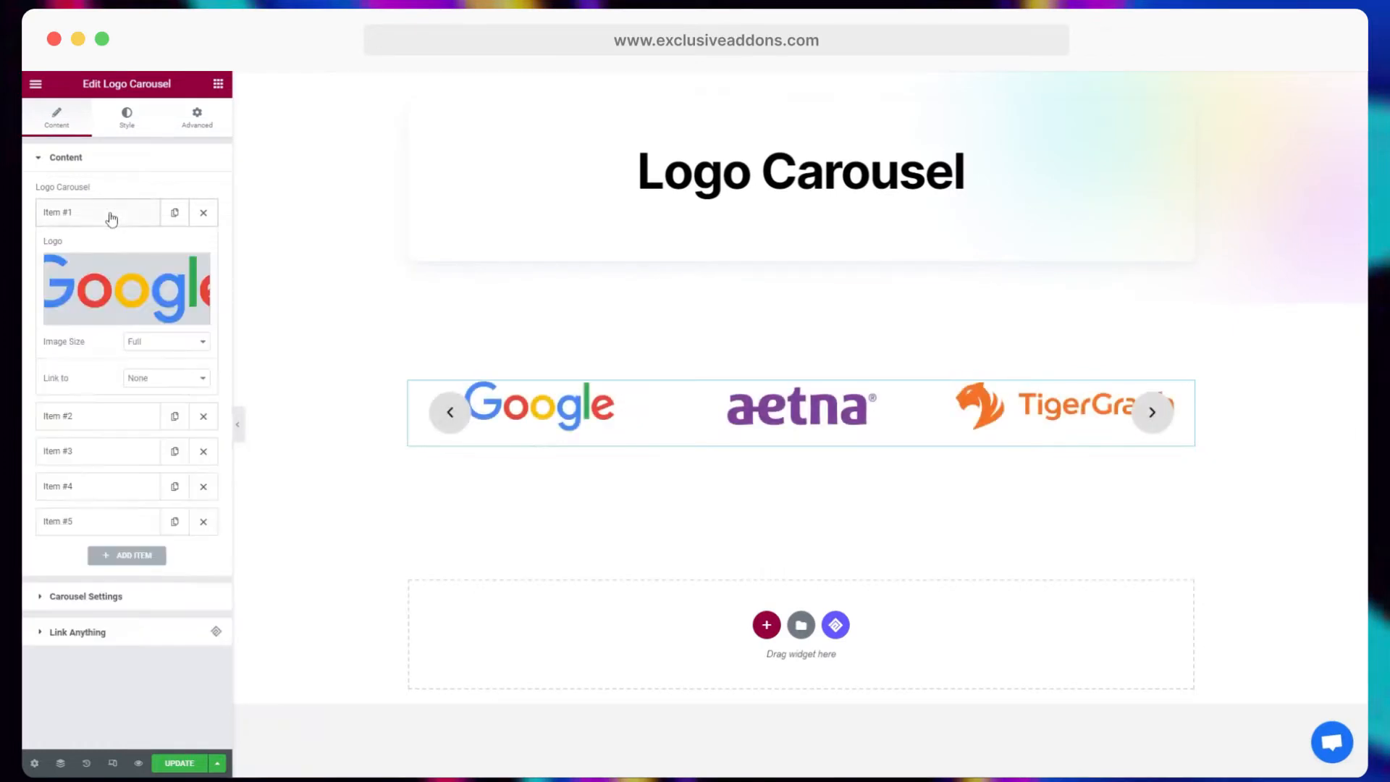
pyautogui.click(159, 344)
pyautogui.click(147, 373)
pyautogui.click(154, 378)
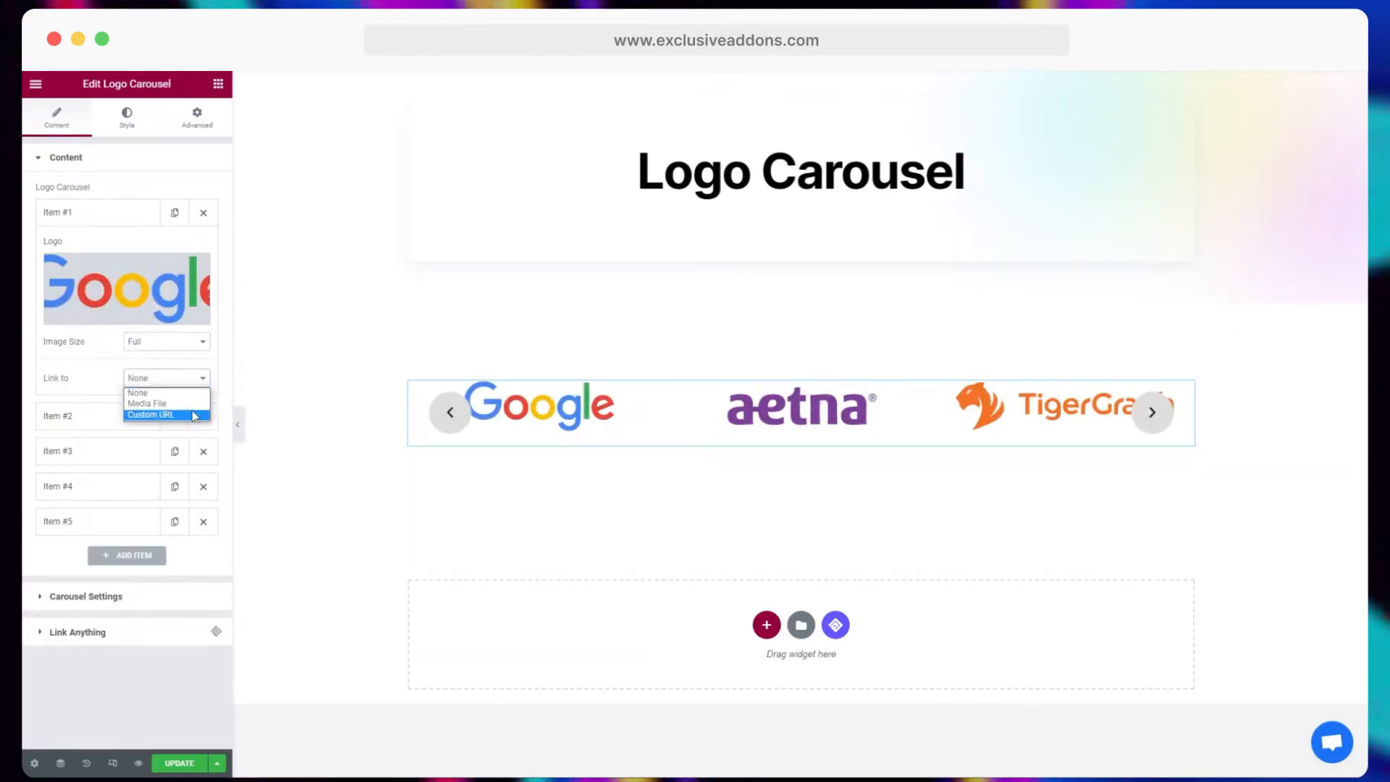
pyautogui.click(166, 415)
pyautogui.click(108, 403)
pyautogui.write('https://exclusiveaddons.com/')
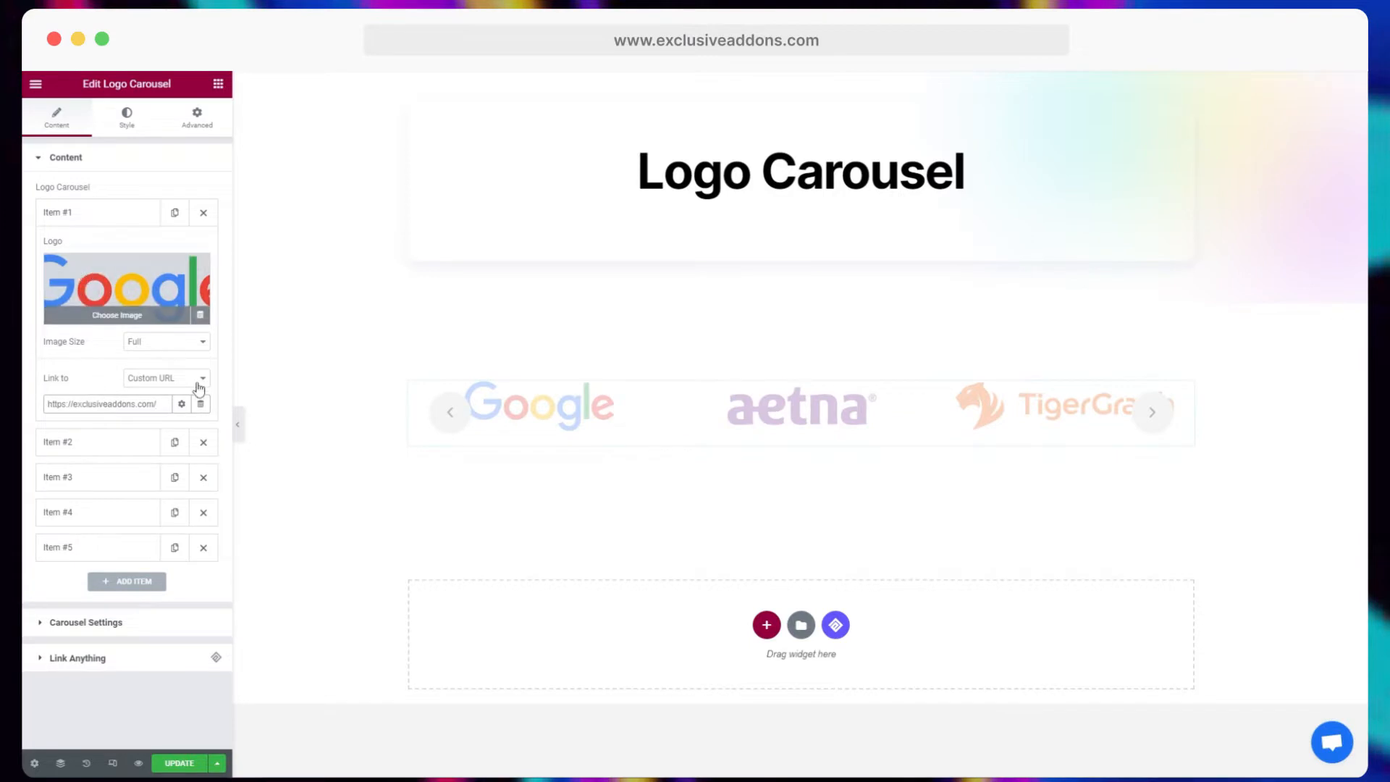
pyautogui.click(181, 407)
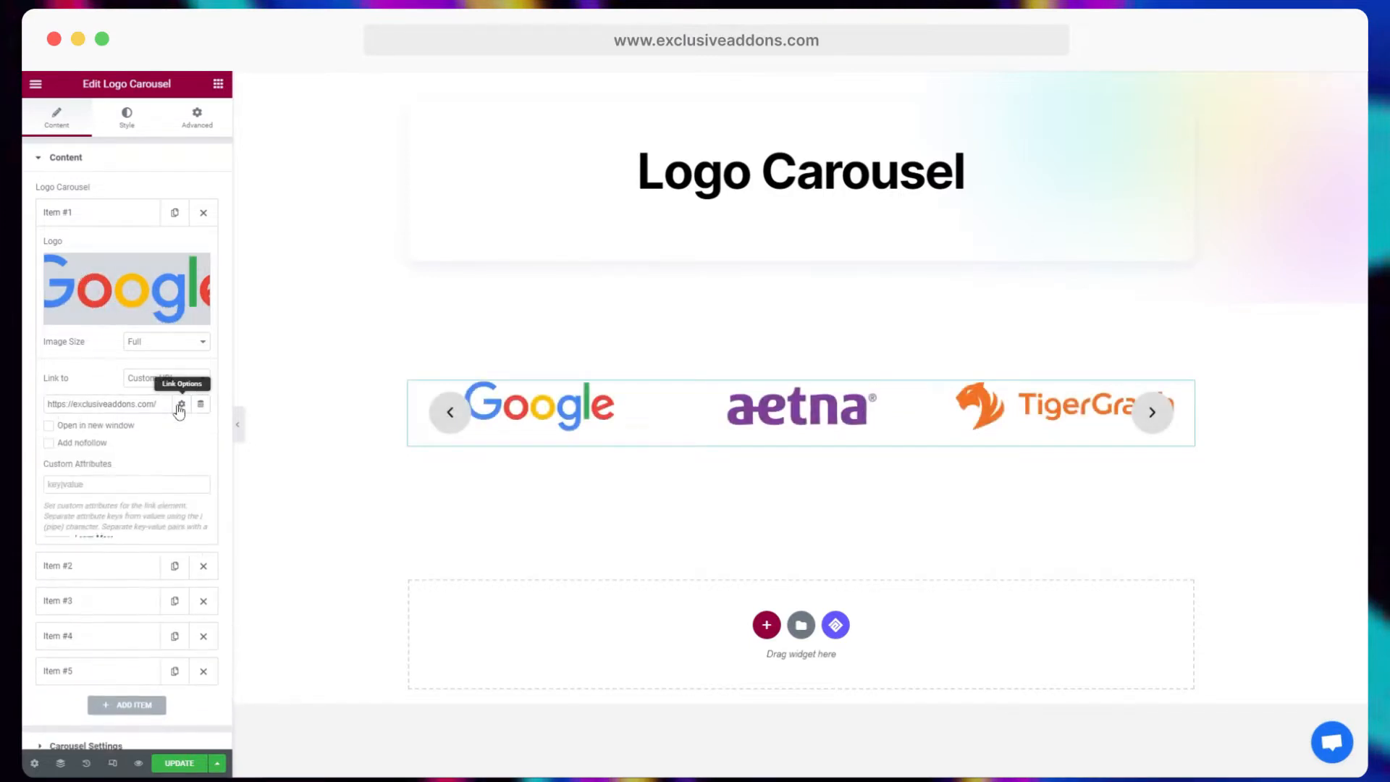
pyautogui.click(47, 426)
pyautogui.click(181, 404)
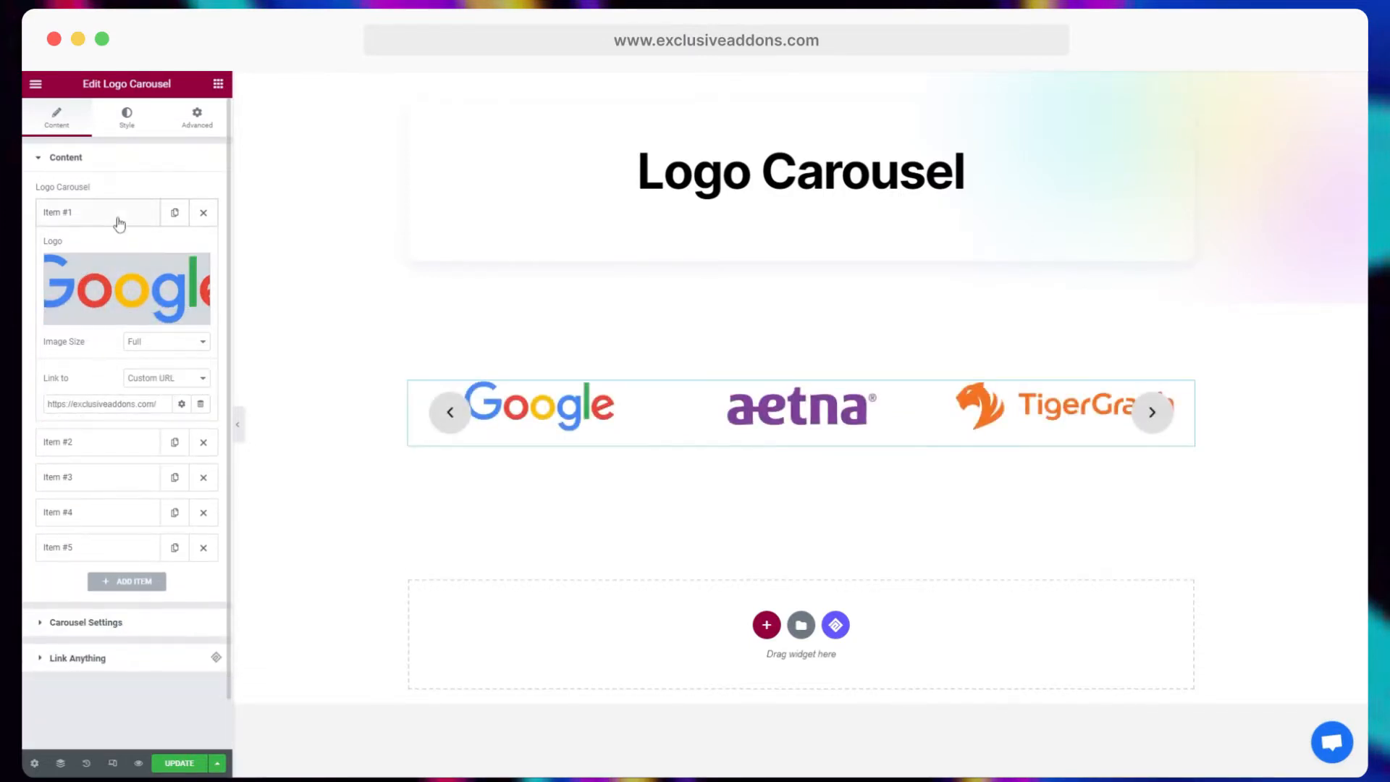
pyautogui.click(120, 221)
pyautogui.click(108, 253)
pyautogui.click(155, 417)
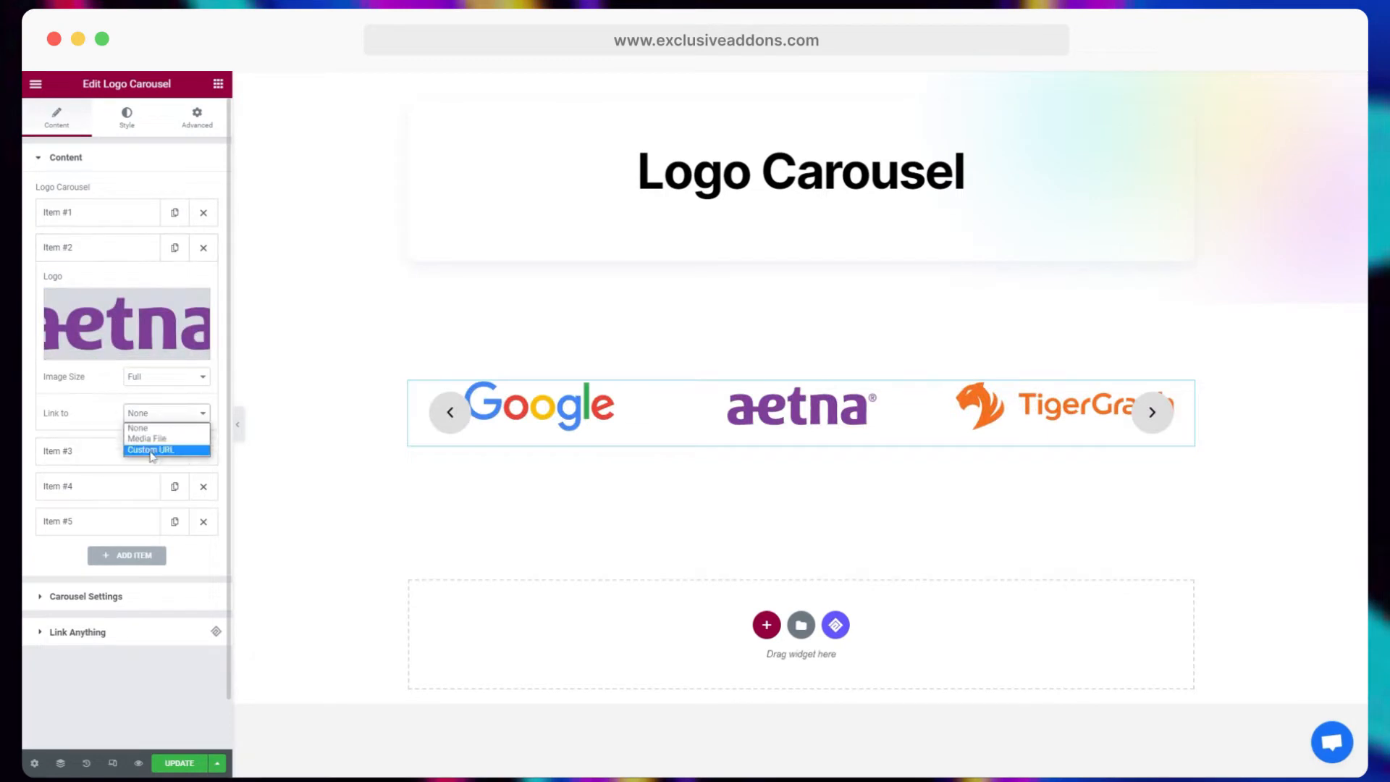
pyautogui.click(151, 450)
pyautogui.click(83, 438)
pyautogui.write('https://exclusiveaddons.com/')
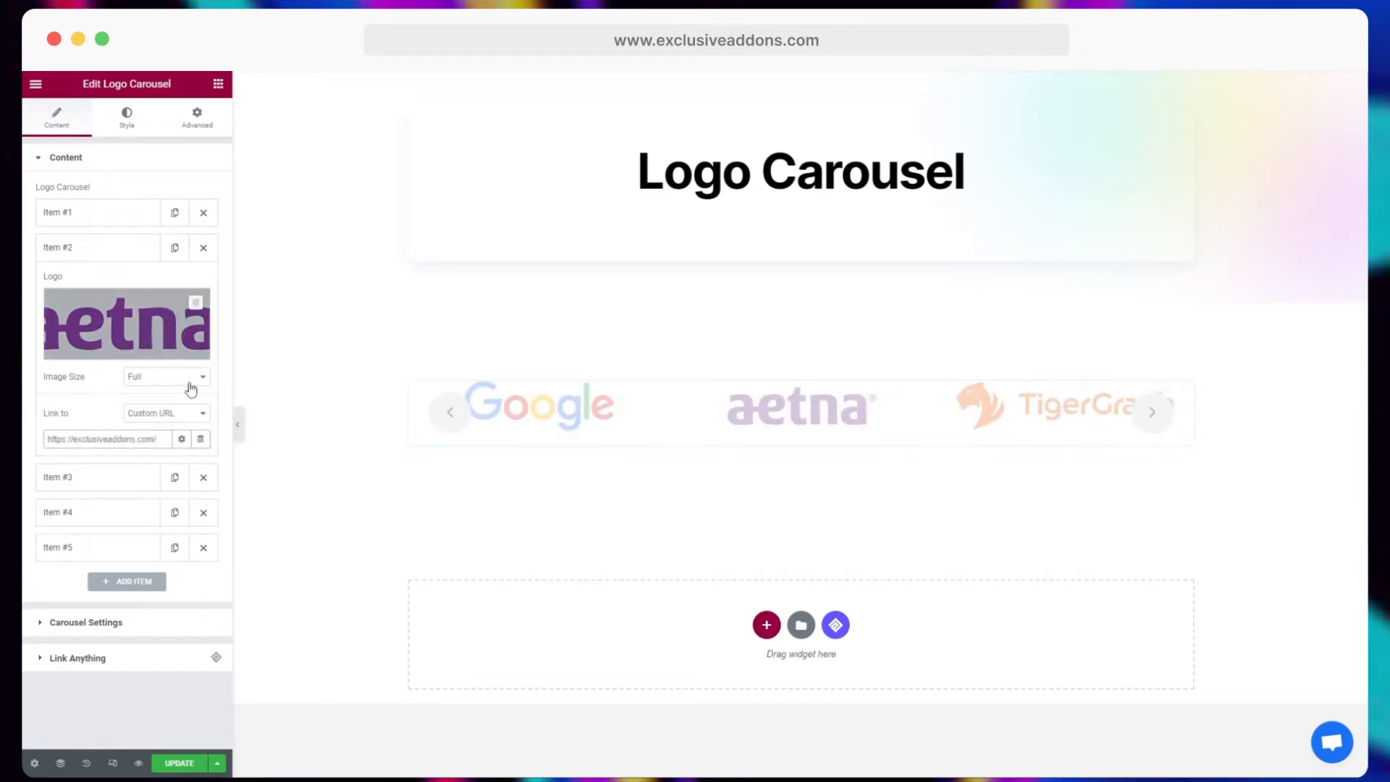
pyautogui.click(181, 439)
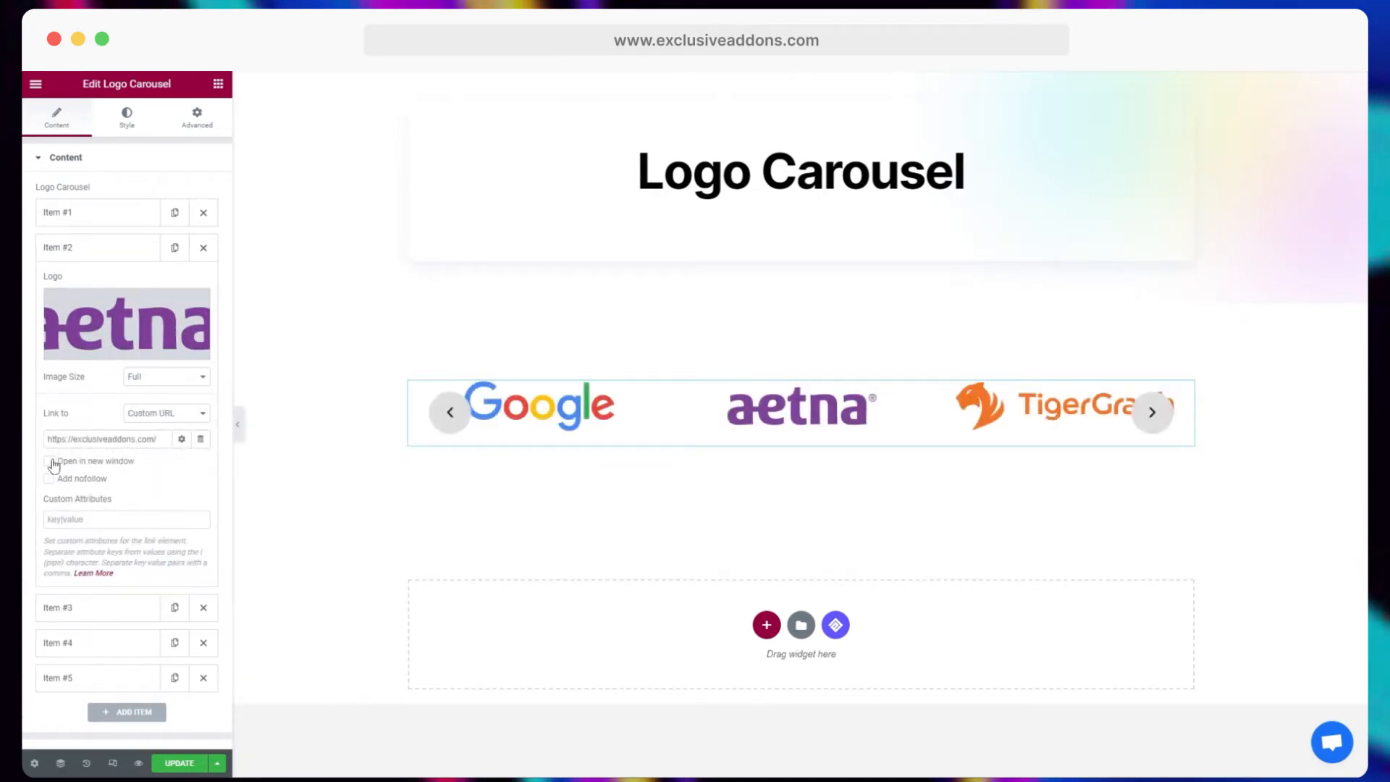
pyautogui.click(50, 461)
pyautogui.click(97, 250)
pyautogui.click(103, 282)
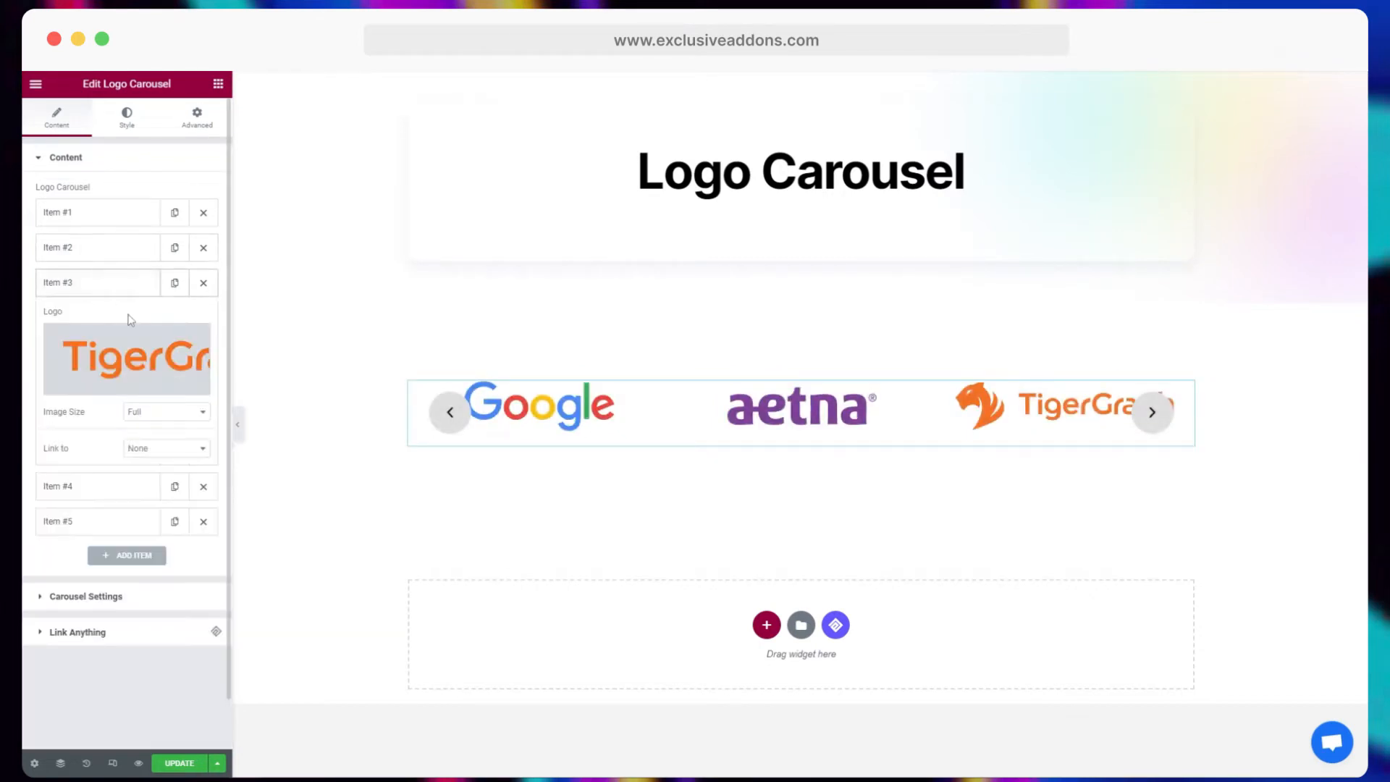
pyautogui.click(162, 449)
pyautogui.click(156, 474)
pyautogui.click(86, 475)
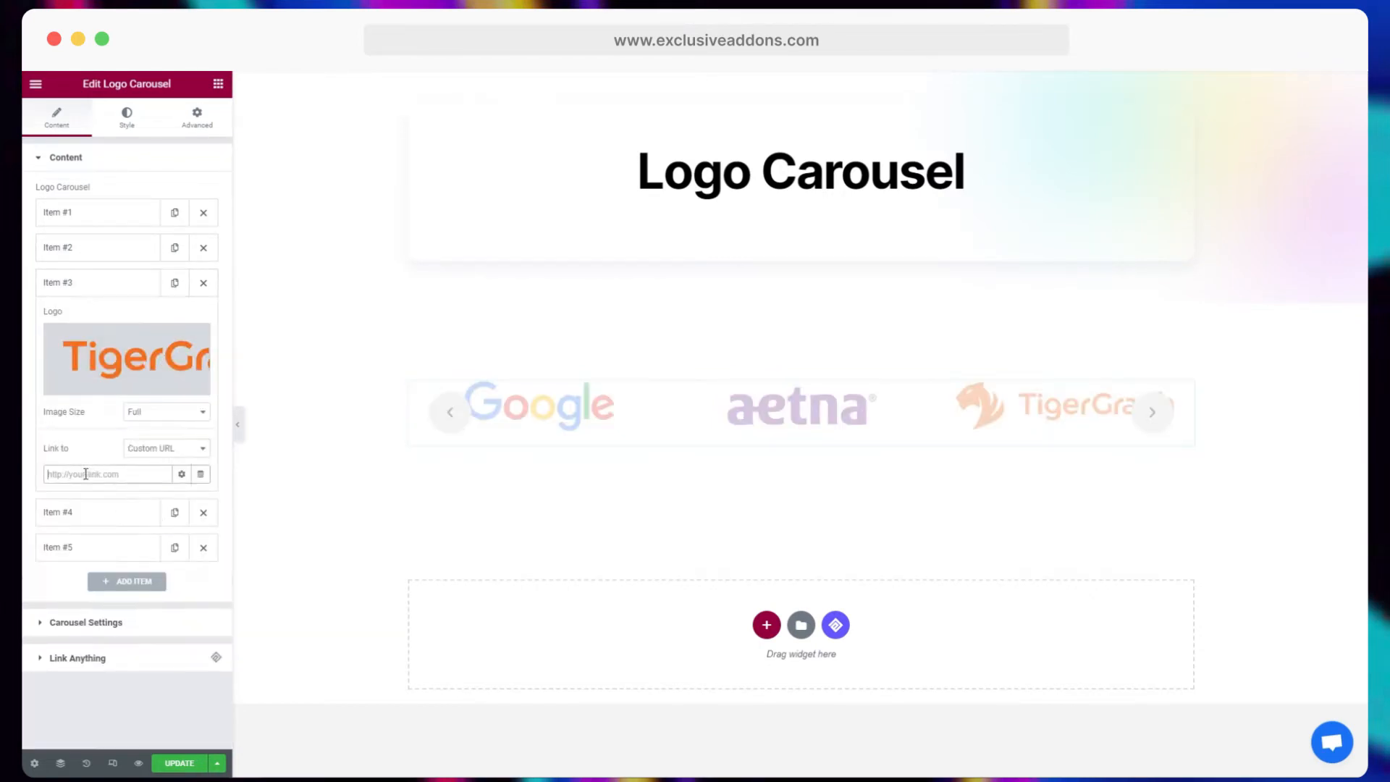
pyautogui.write('https://exclusiveaddons.com/')
pyautogui.click(181, 475)
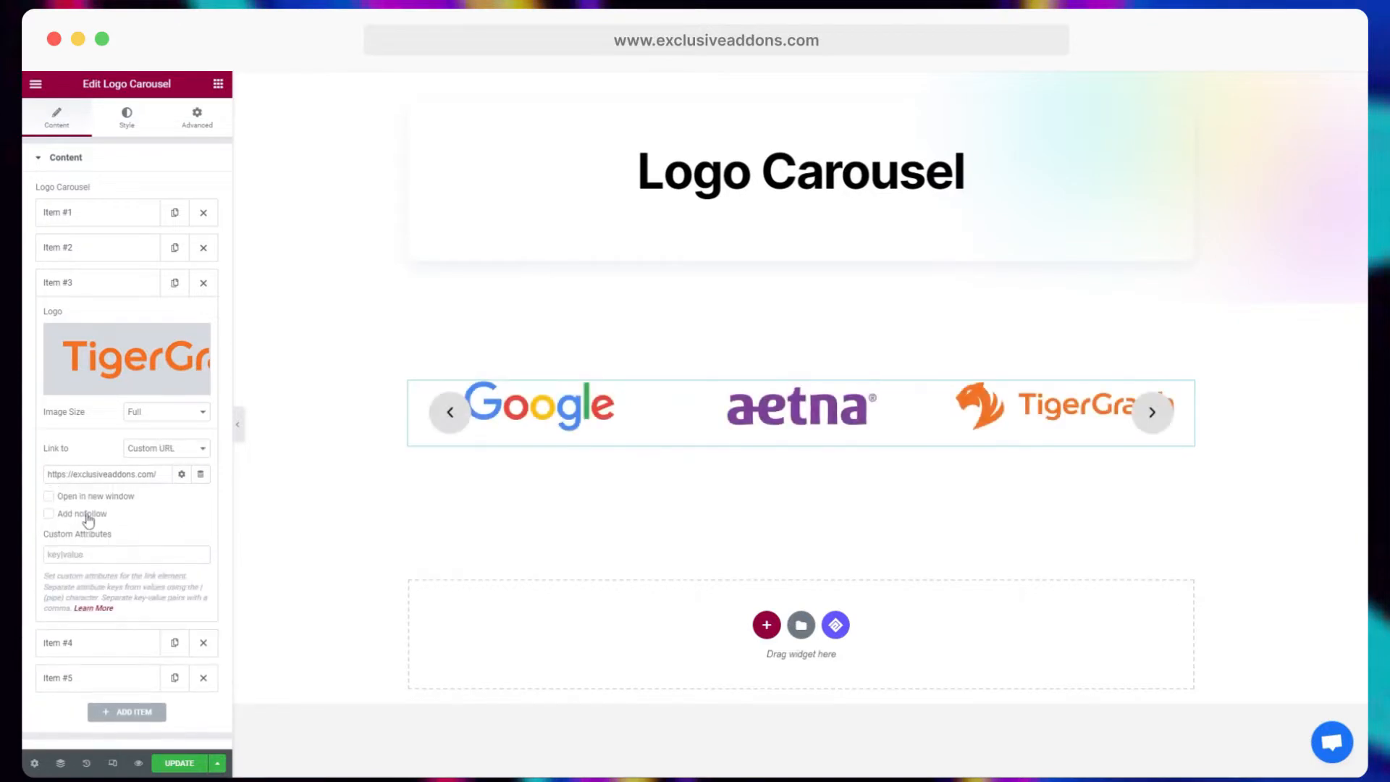
pyautogui.click(48, 497)
pyautogui.click(109, 284)
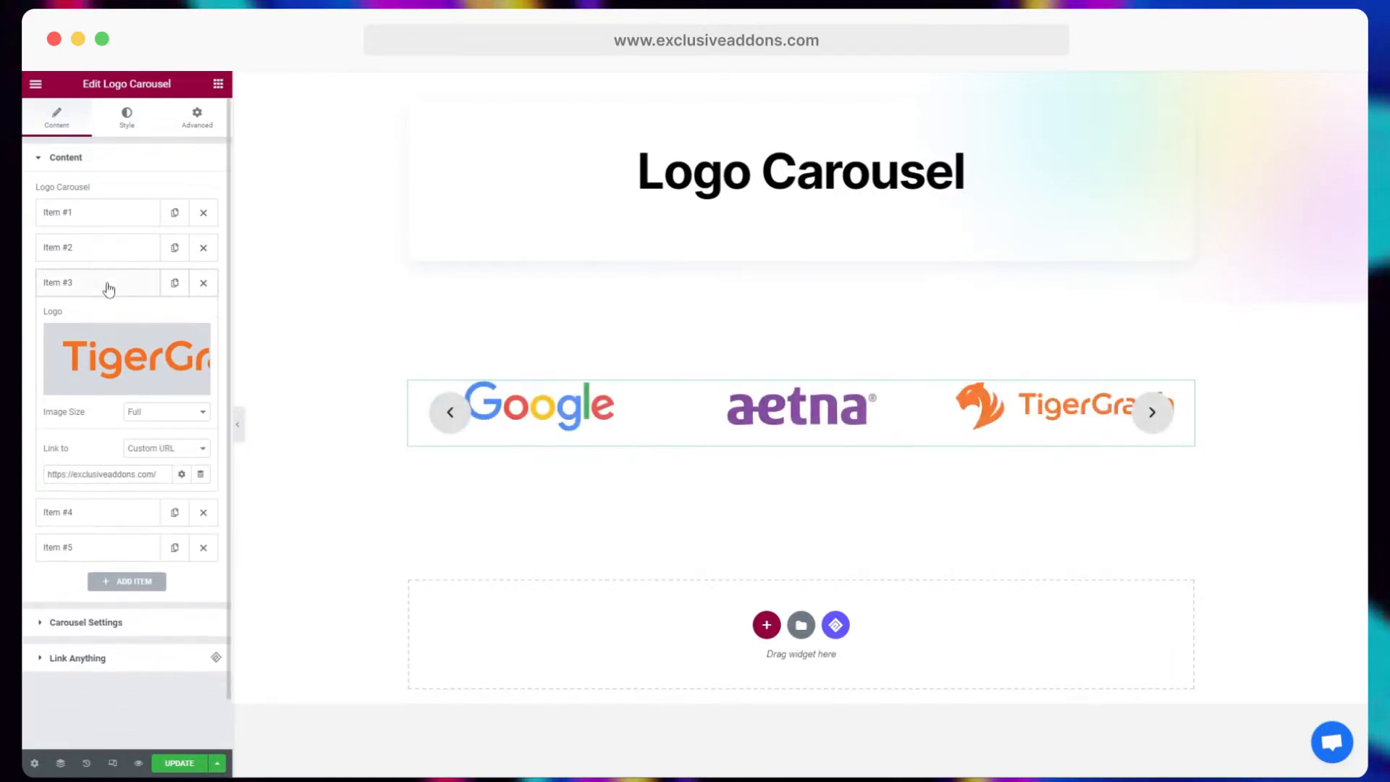
# - Try fewer columns in the carousel settings, then set the number of columns to 4
pyautogui.click(110, 431)
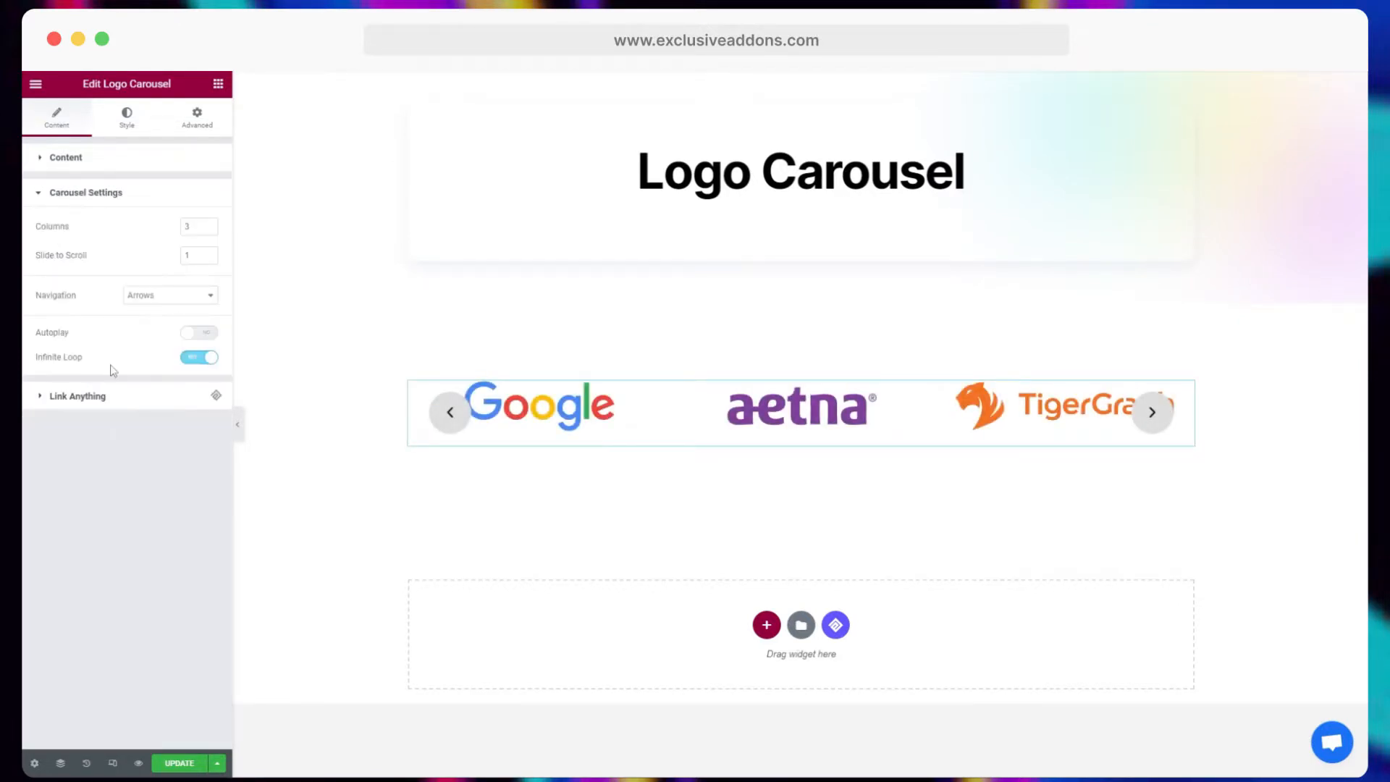
pyautogui.click(209, 229)
pyautogui.click(209, 230)
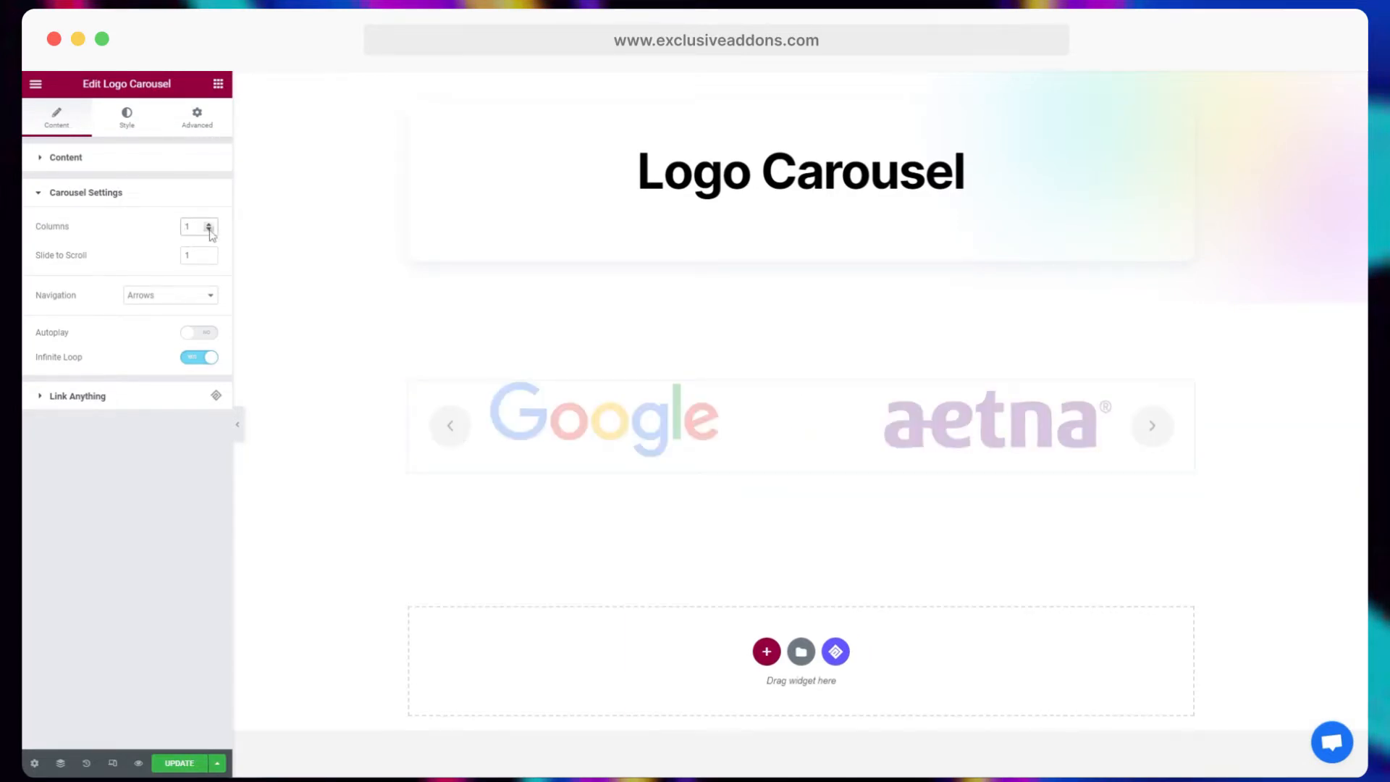
pyautogui.click(209, 226)
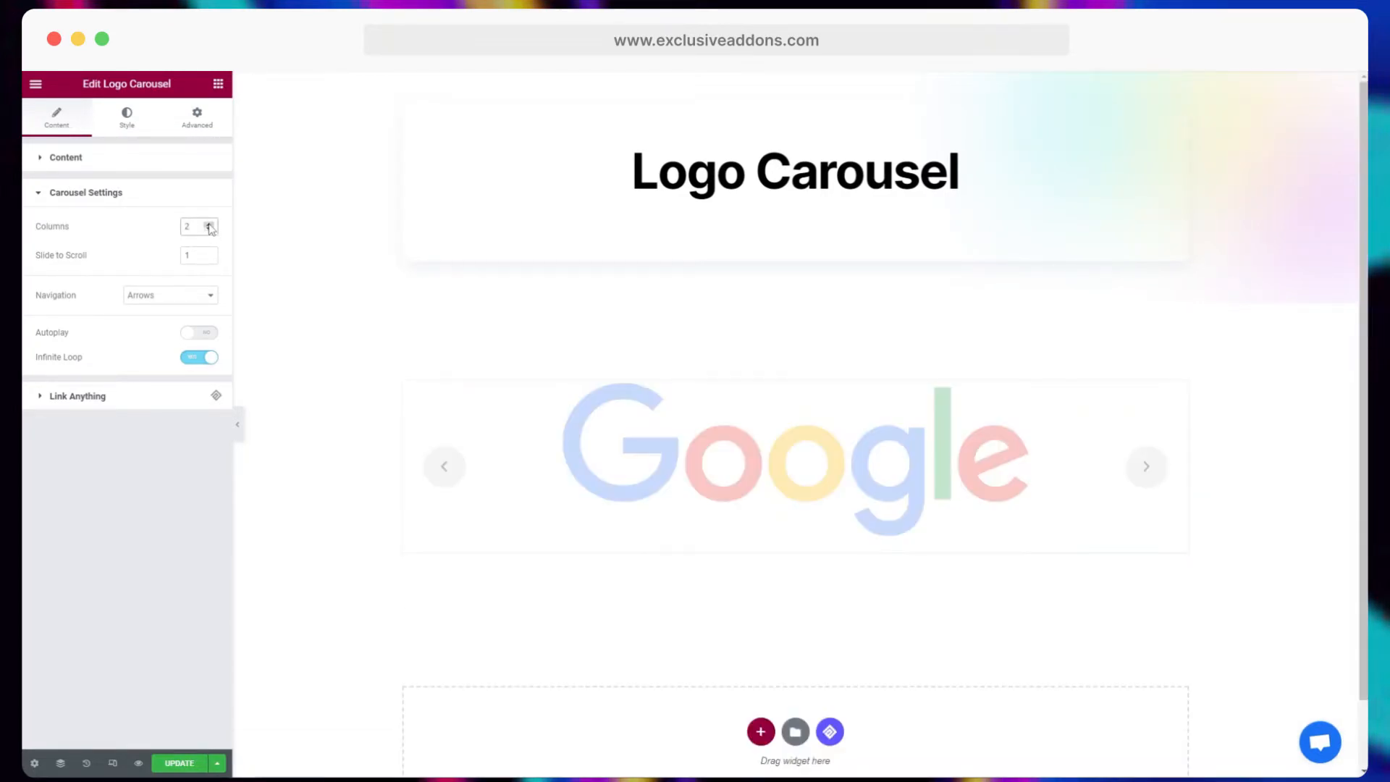
pyautogui.click(209, 226)
pyautogui.click(209, 227)
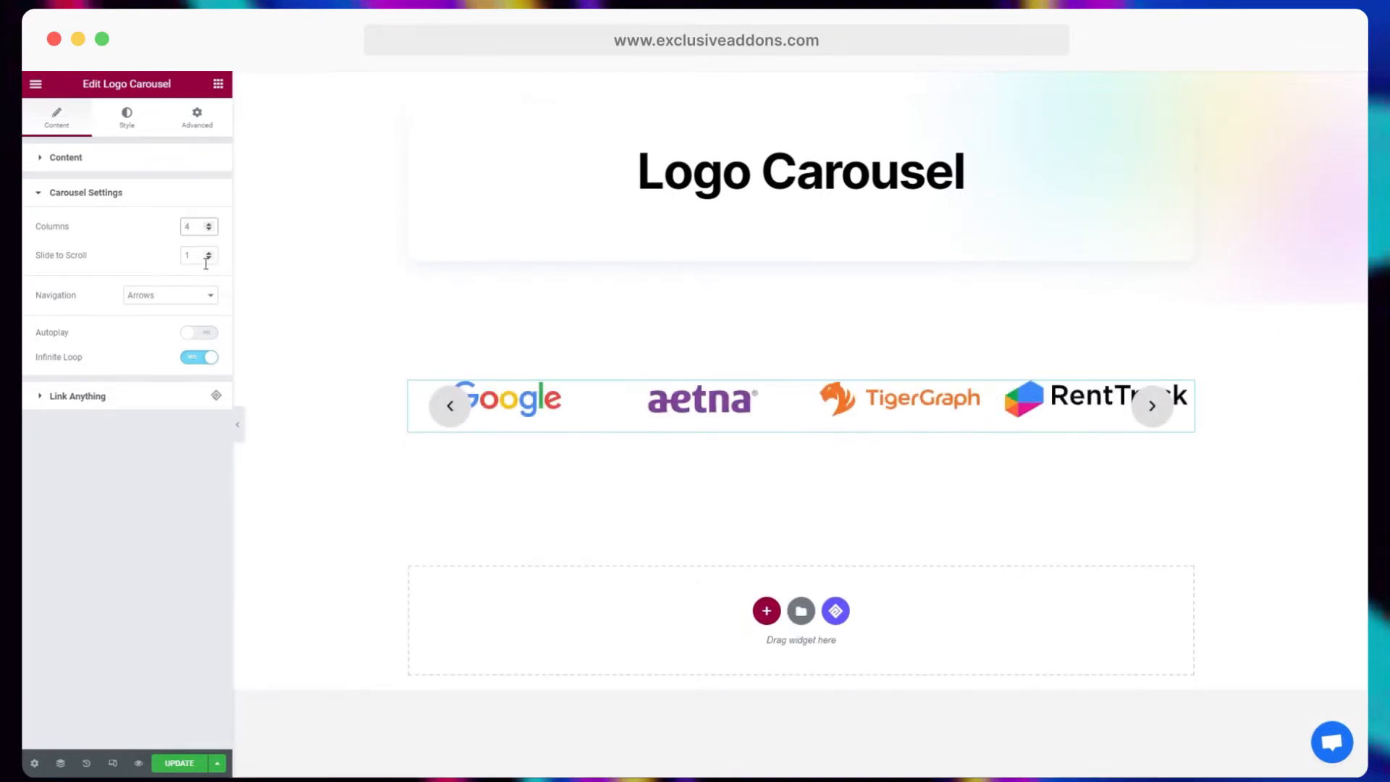
# - Try the Dots, Arrows and Dots, and None options for the carousel's navigation
pyautogui.click(187, 296)
pyautogui.click(181, 321)
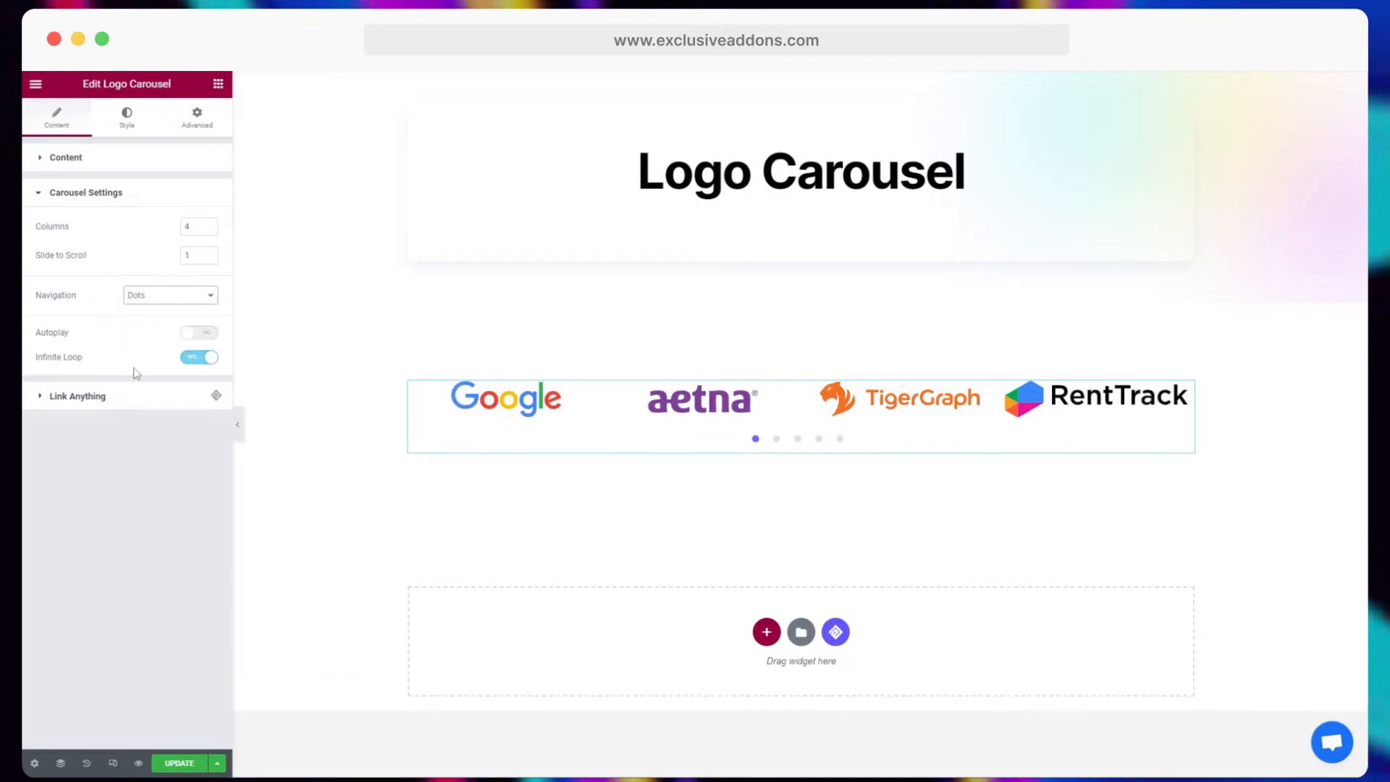
pyautogui.click(177, 295)
pyautogui.click(181, 329)
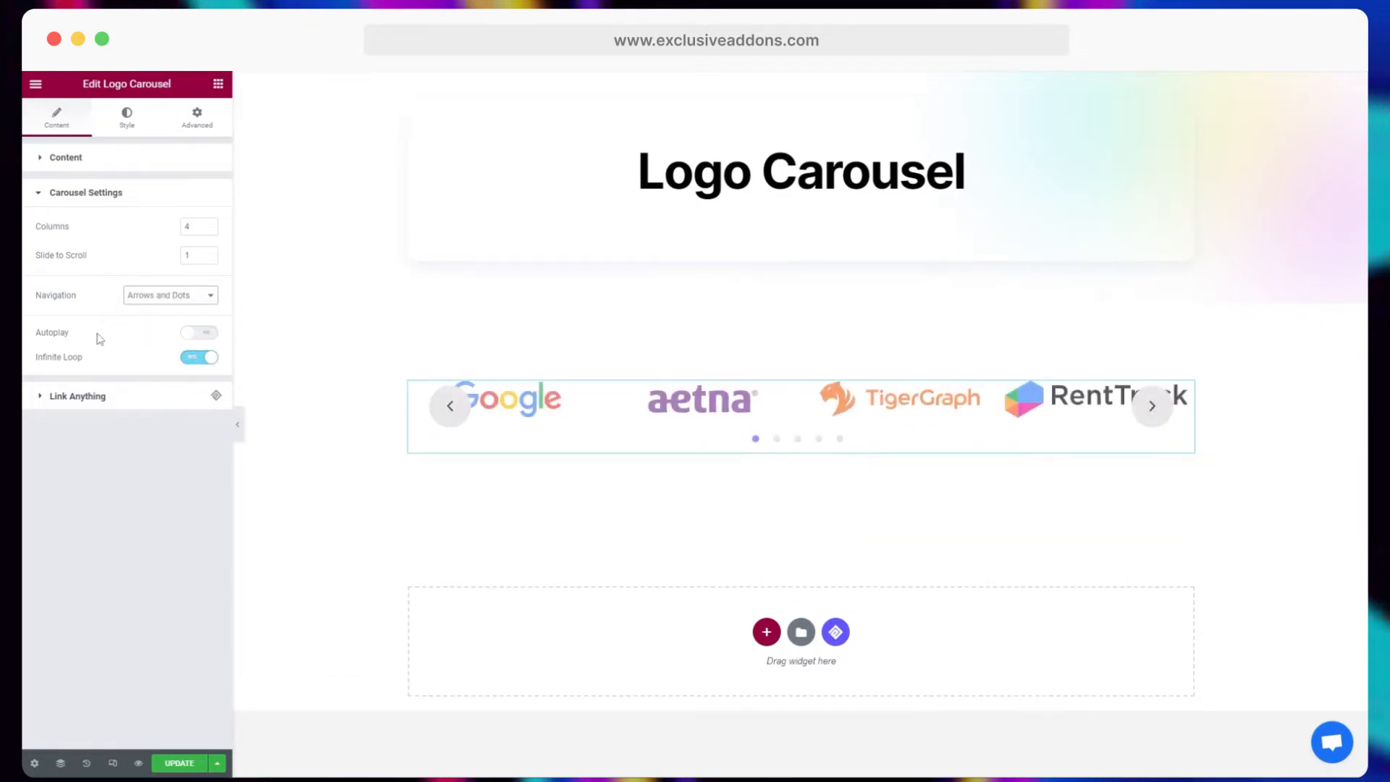
pyautogui.click(195, 300)
pyautogui.click(176, 338)
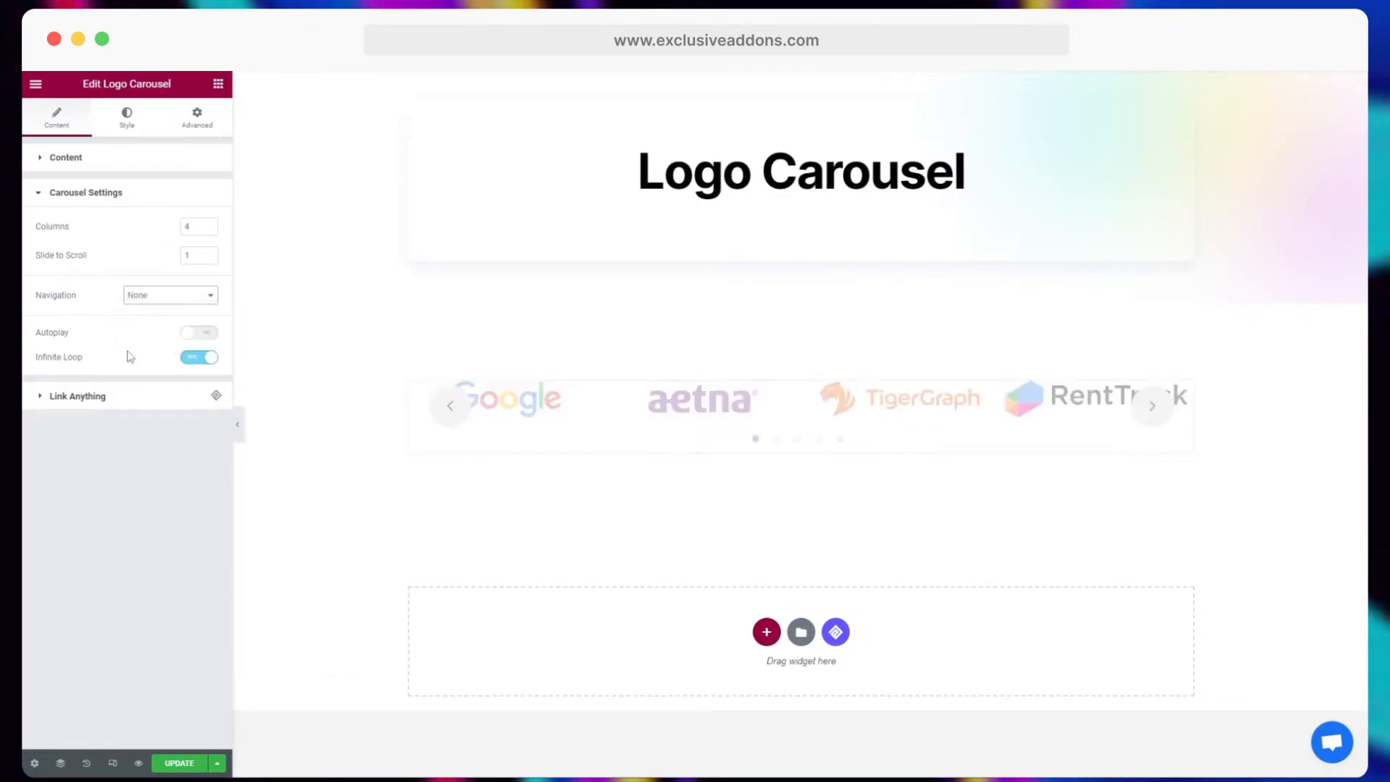
# - Set the carousel's navigation to Arrows and Dots, and try autoplay before switching it back off
pyautogui.click(161, 304)
pyautogui.click(163, 329)
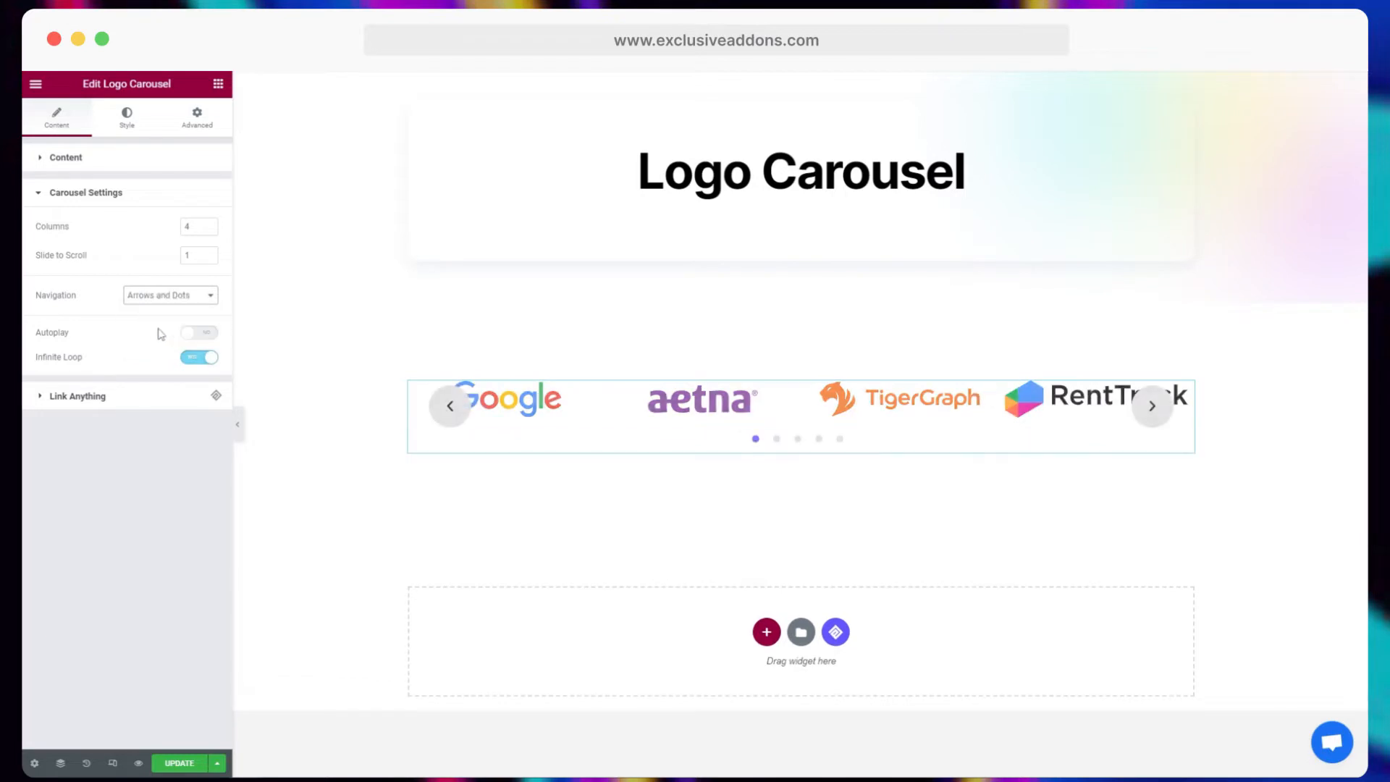
pyautogui.click(202, 333)
pyautogui.click(202, 334)
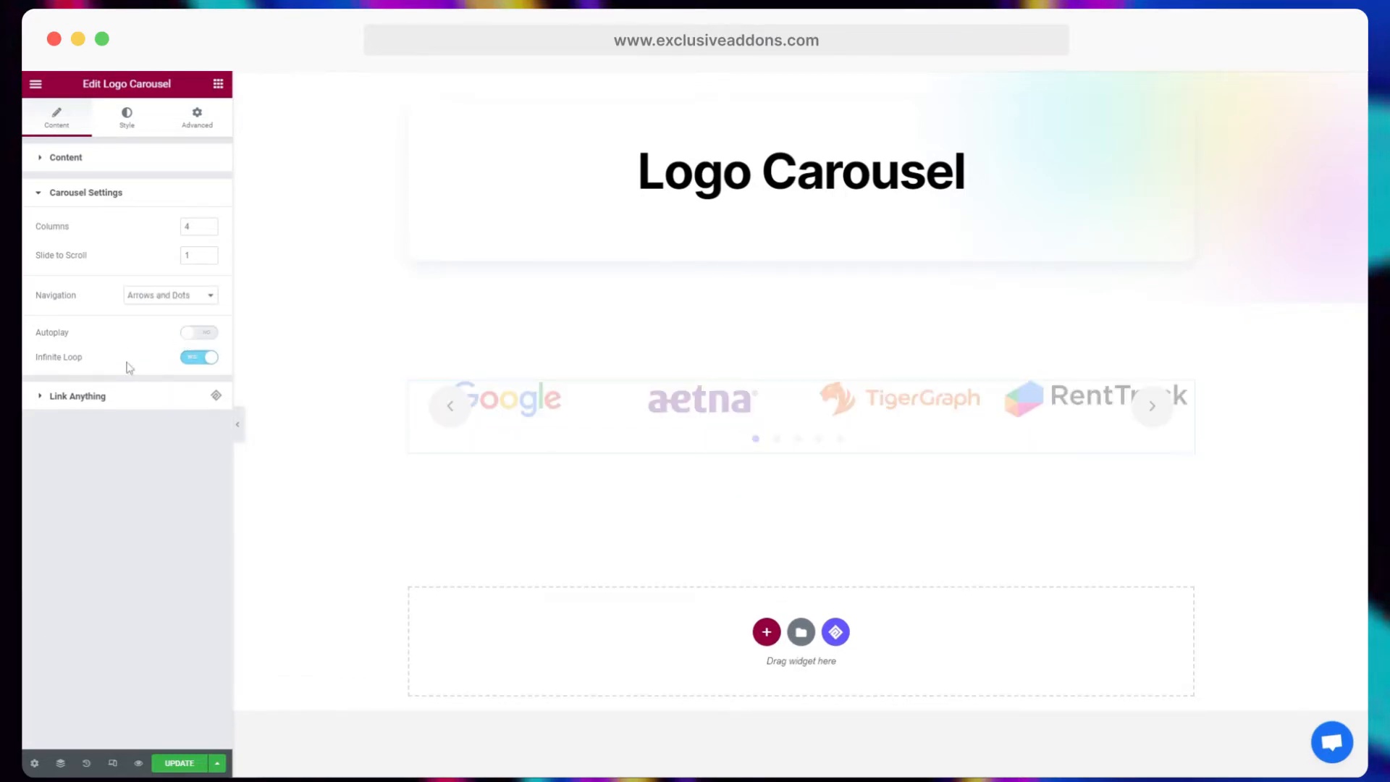
# - Enable the minimum height option in the Logo Carousel's general style
pyautogui.click(127, 117)
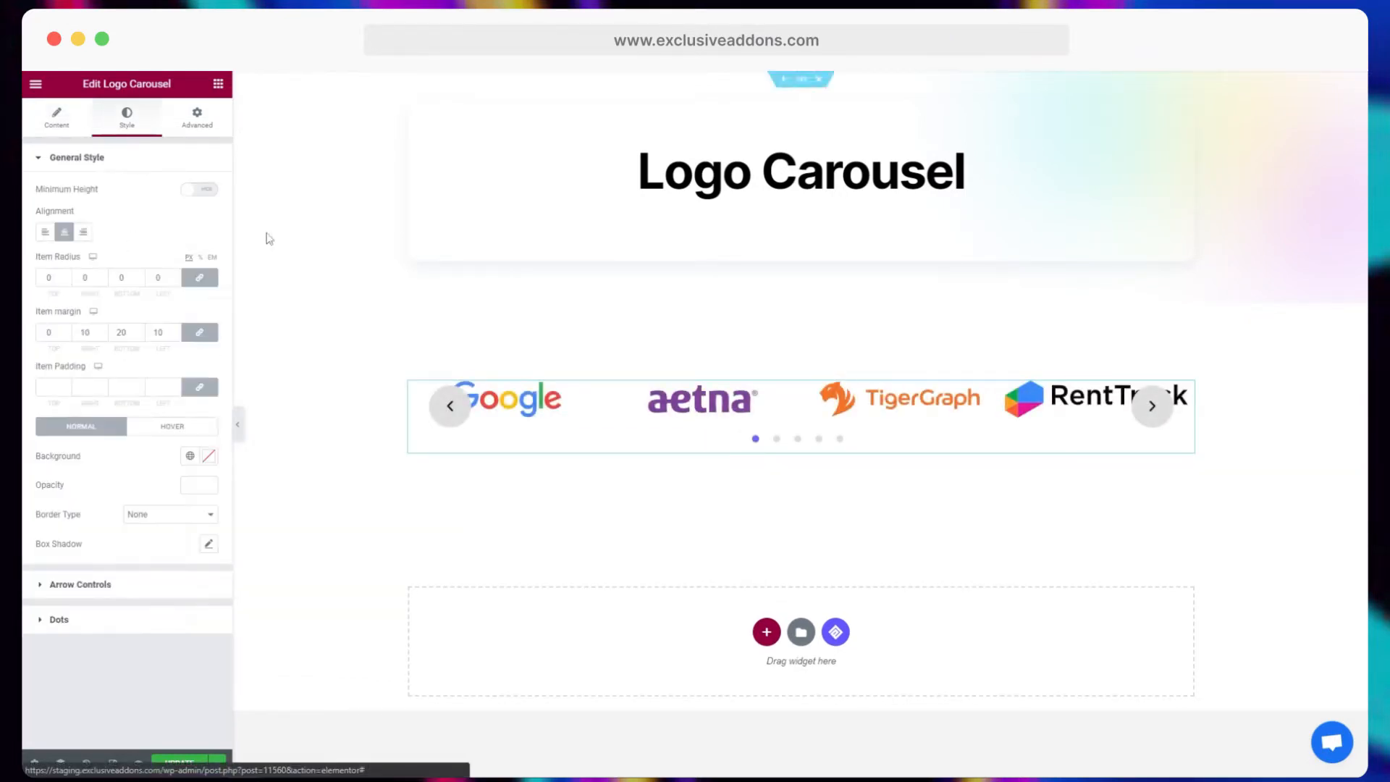
pyautogui.click(199, 190)
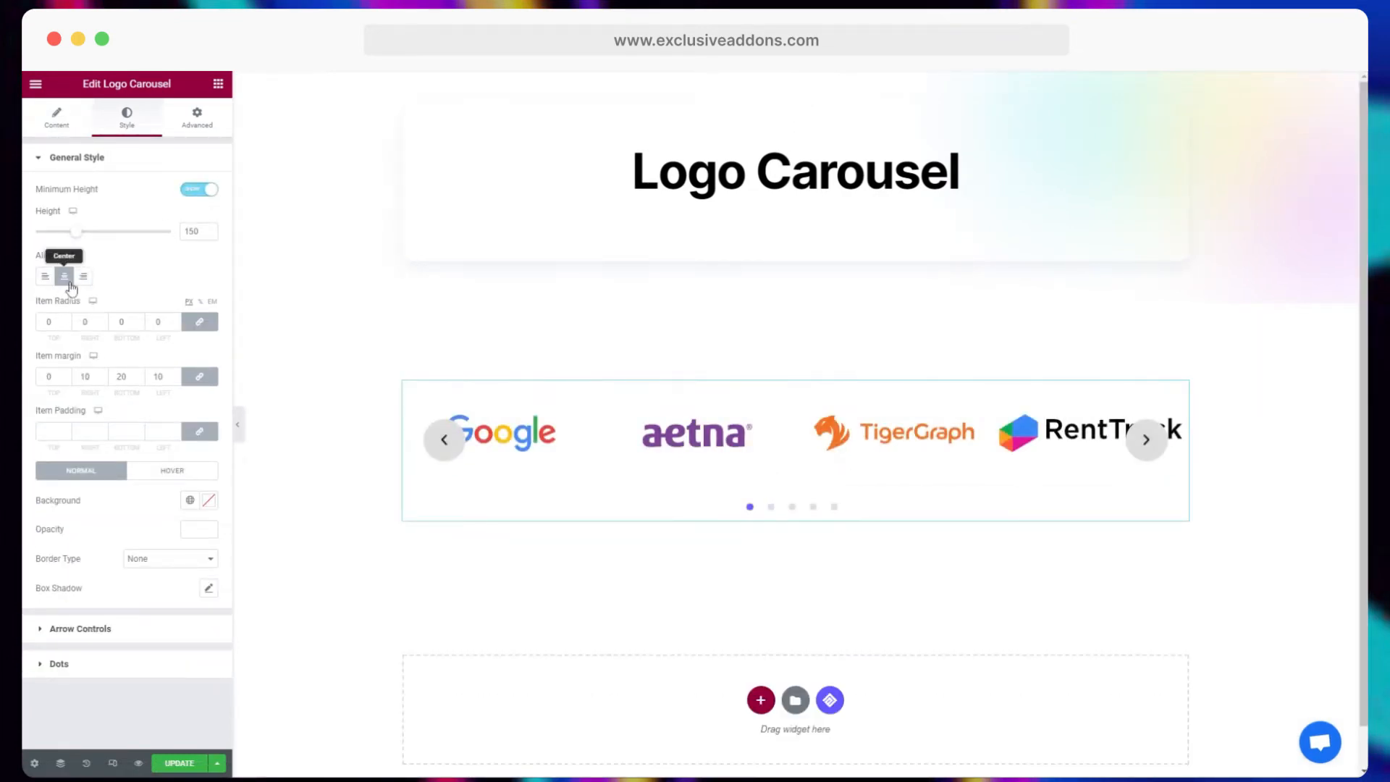
# - Try right alignment, return the logo items to center alignment, and set the item padding to 30 on all sides
pyautogui.click(84, 278)
pyautogui.click(64, 277)
pyautogui.click(50, 433)
pyautogui.write('20')
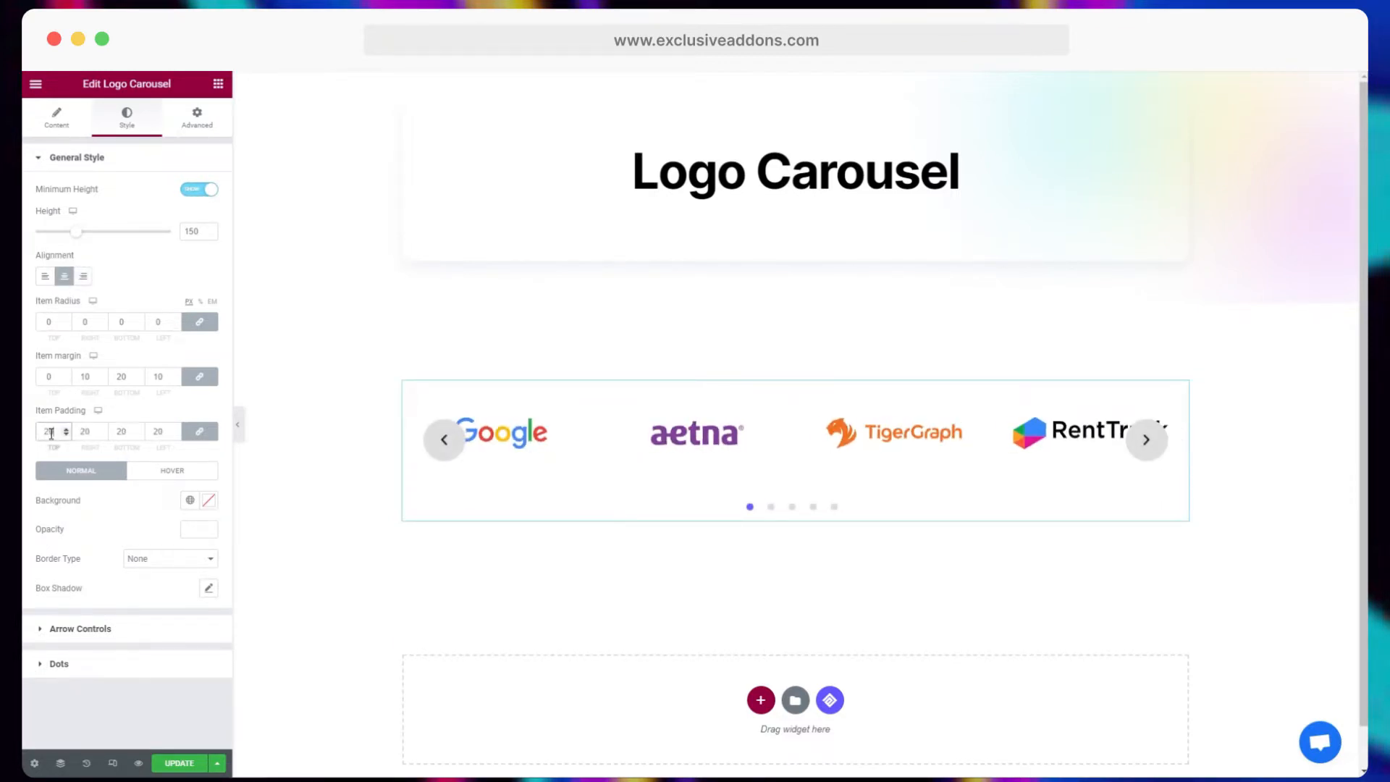
pyautogui.press('BackSpace')
pyautogui.press('BackSpace')
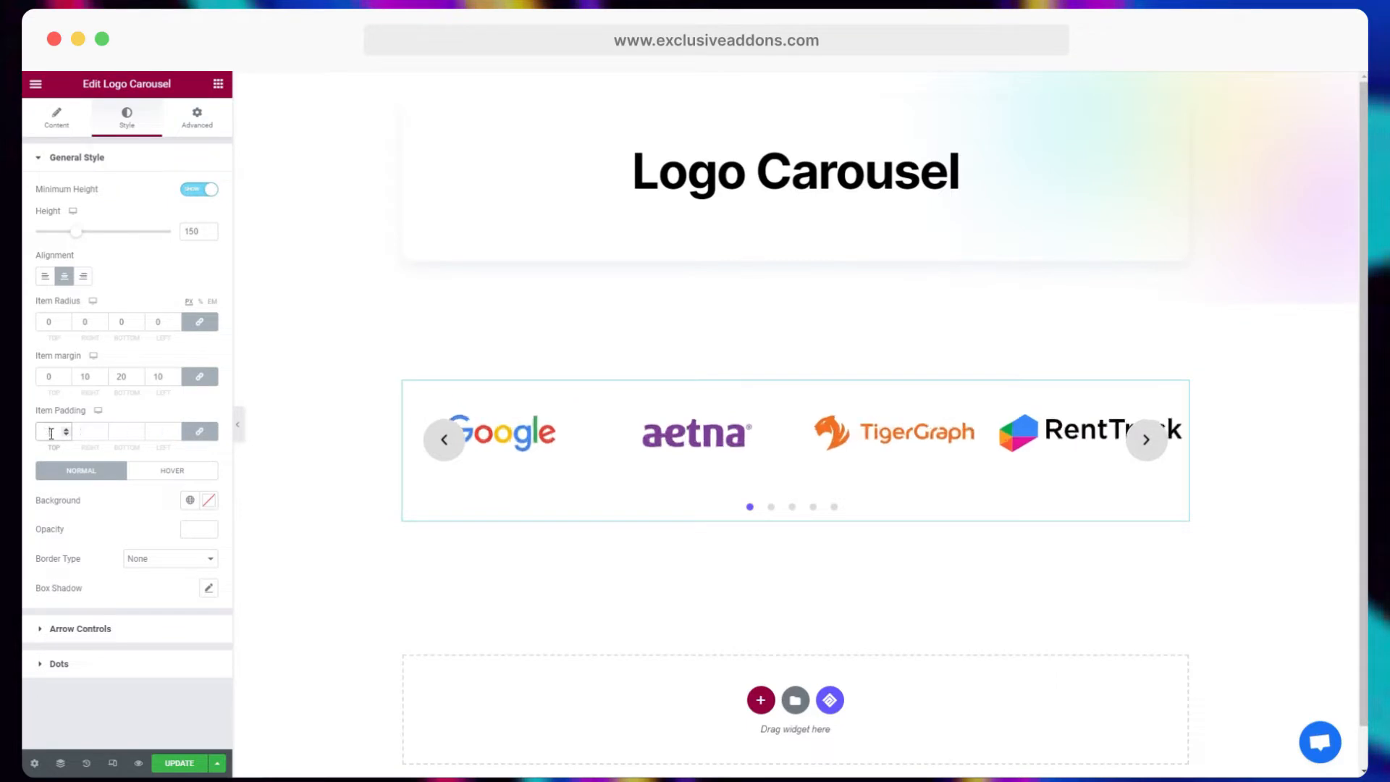
pyautogui.write('30')
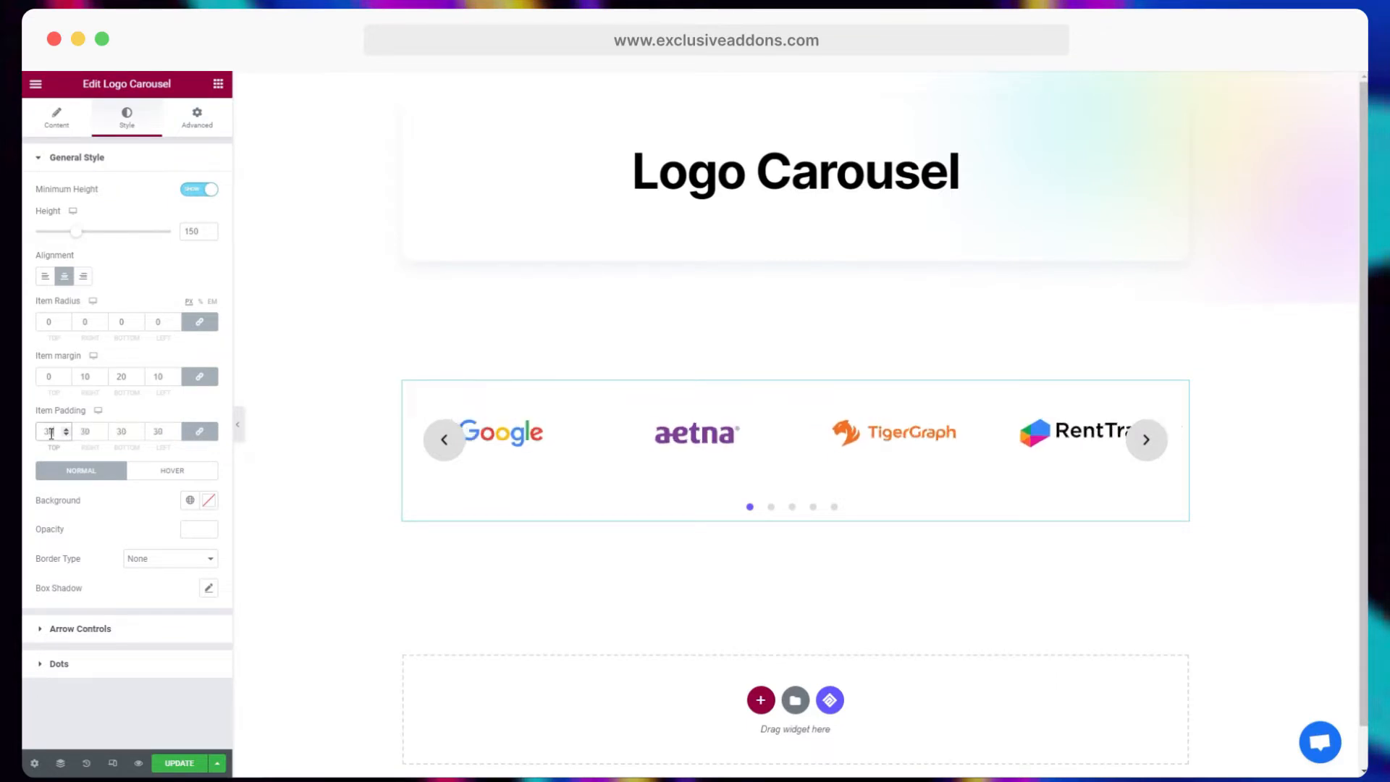
pyautogui.click(141, 424)
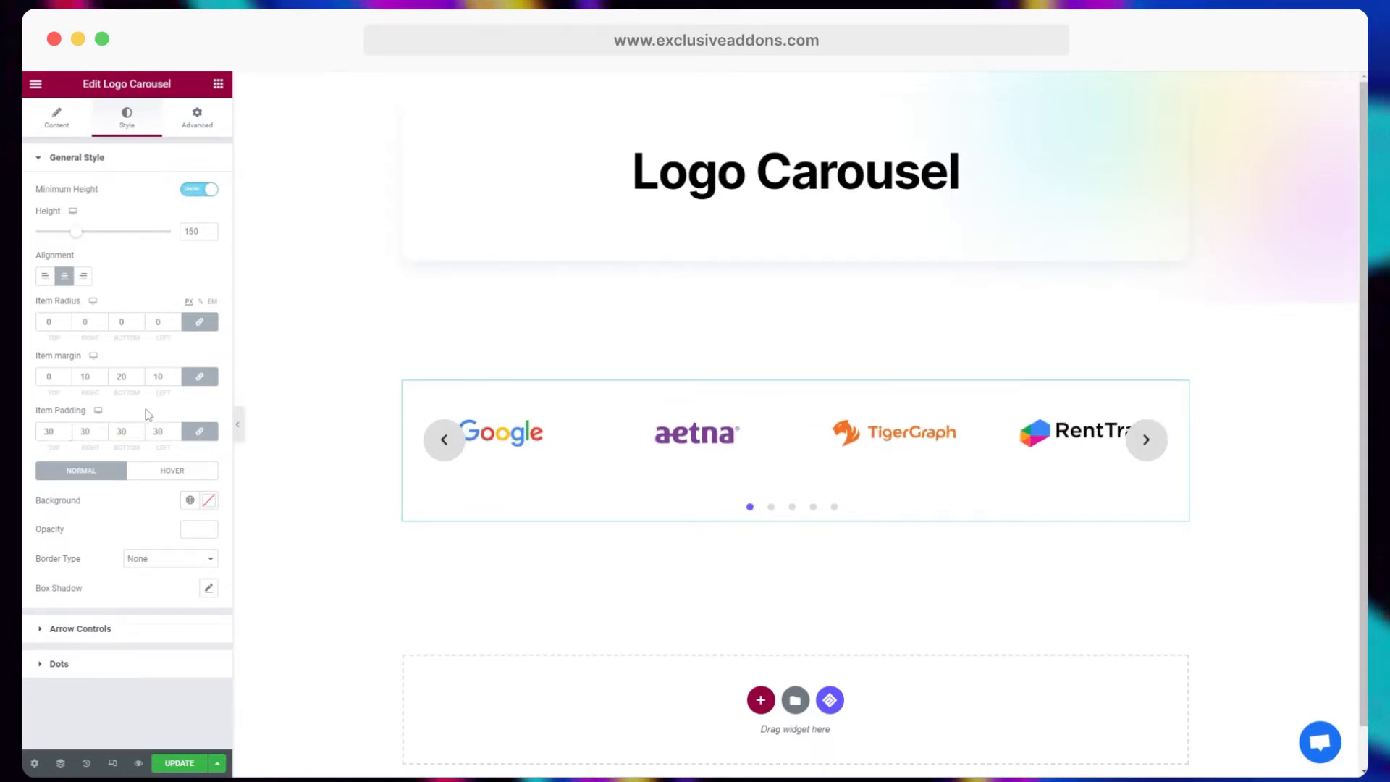
# - Set a light grey background for the logo items in their normal state
pyautogui.click(210, 501)
pyautogui.click(61, 588)
pyautogui.click(116, 508)
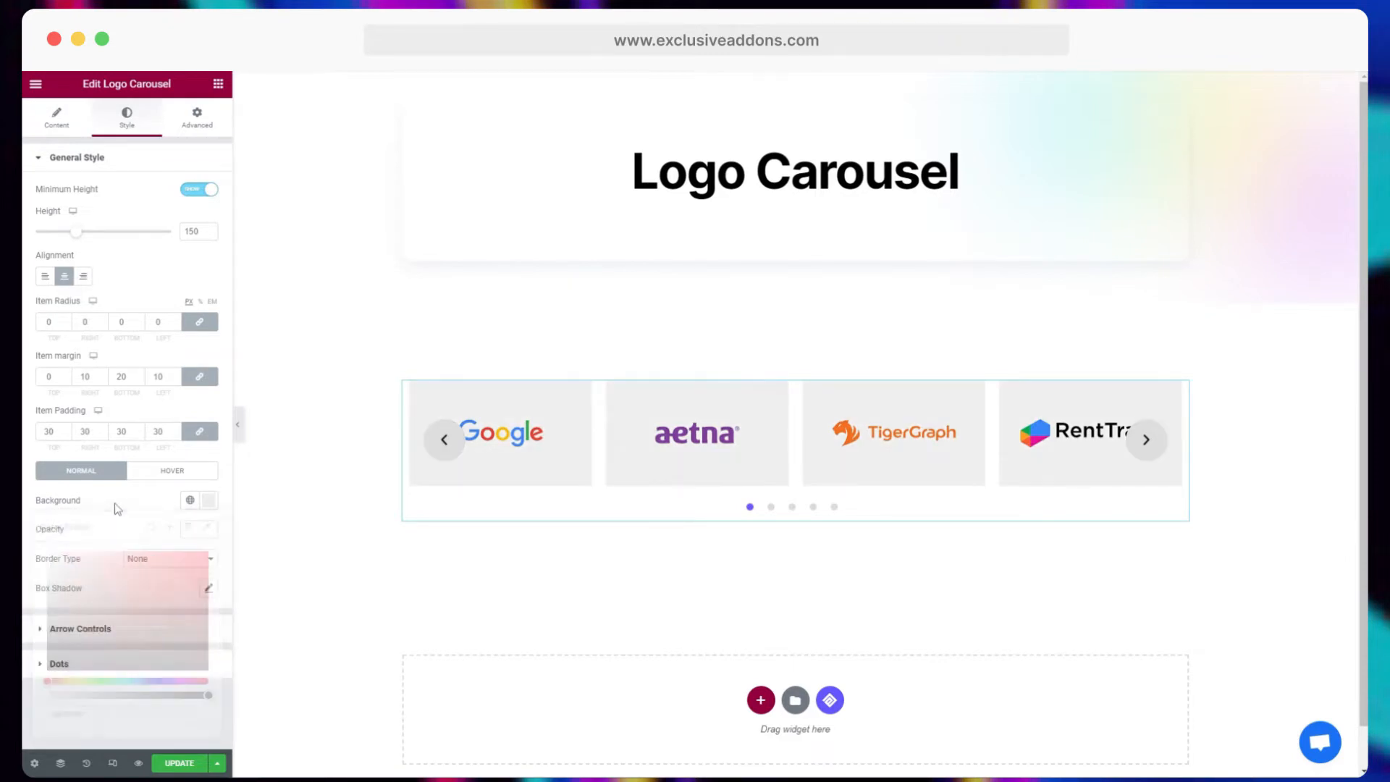
# - Give the logo items a solid border with a width of 1 on all sides and a light grey color
pyautogui.click(174, 559)
pyautogui.click(137, 582)
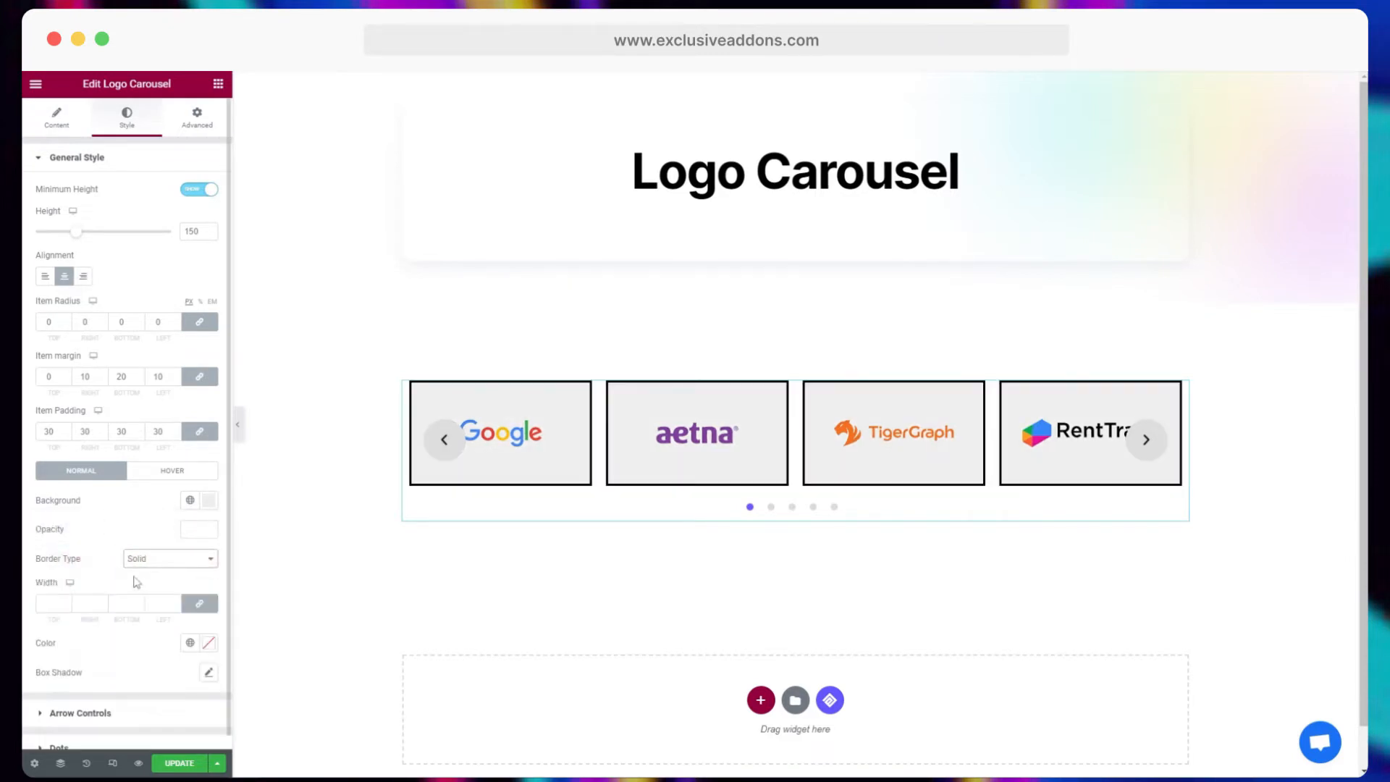
pyautogui.click(42, 601)
pyautogui.write('1')
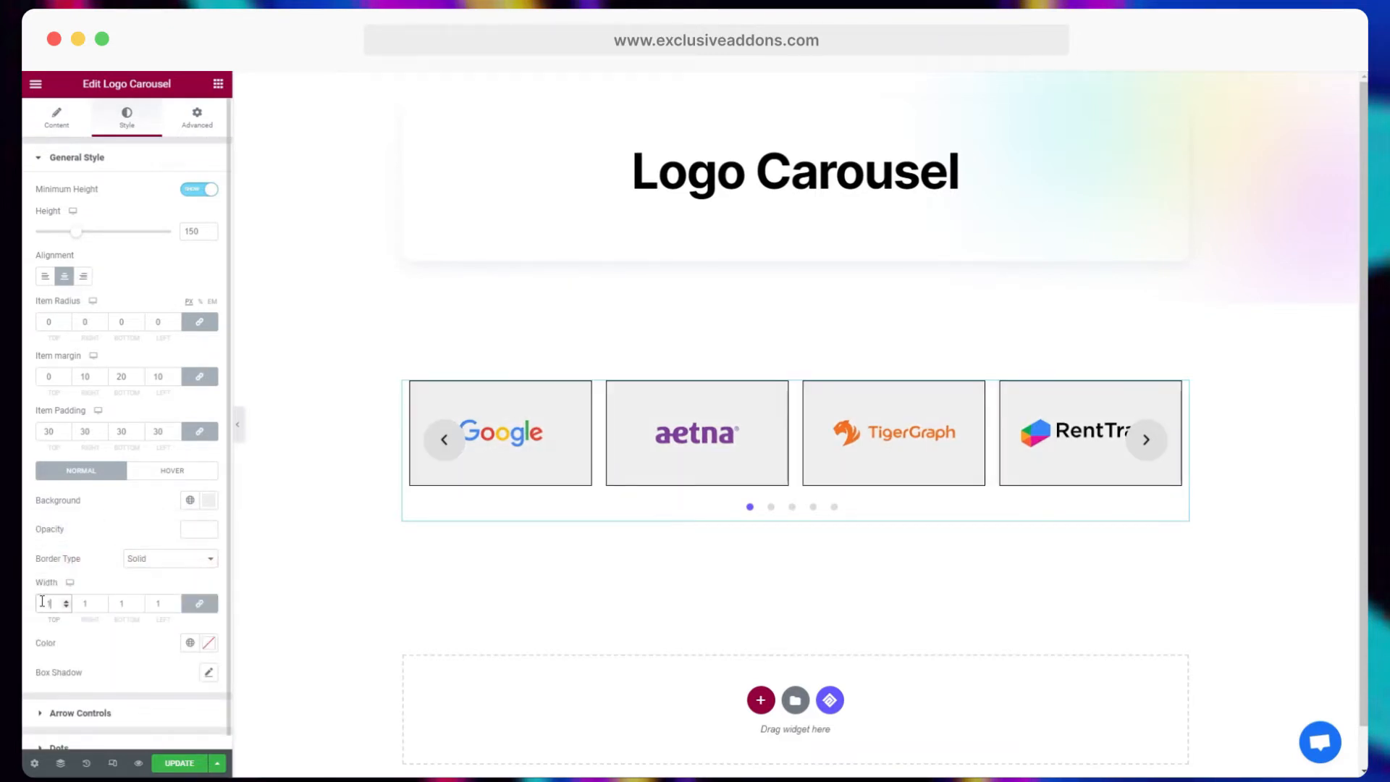
pyautogui.click(209, 645)
pyautogui.click(50, 517)
pyautogui.click(127, 675)
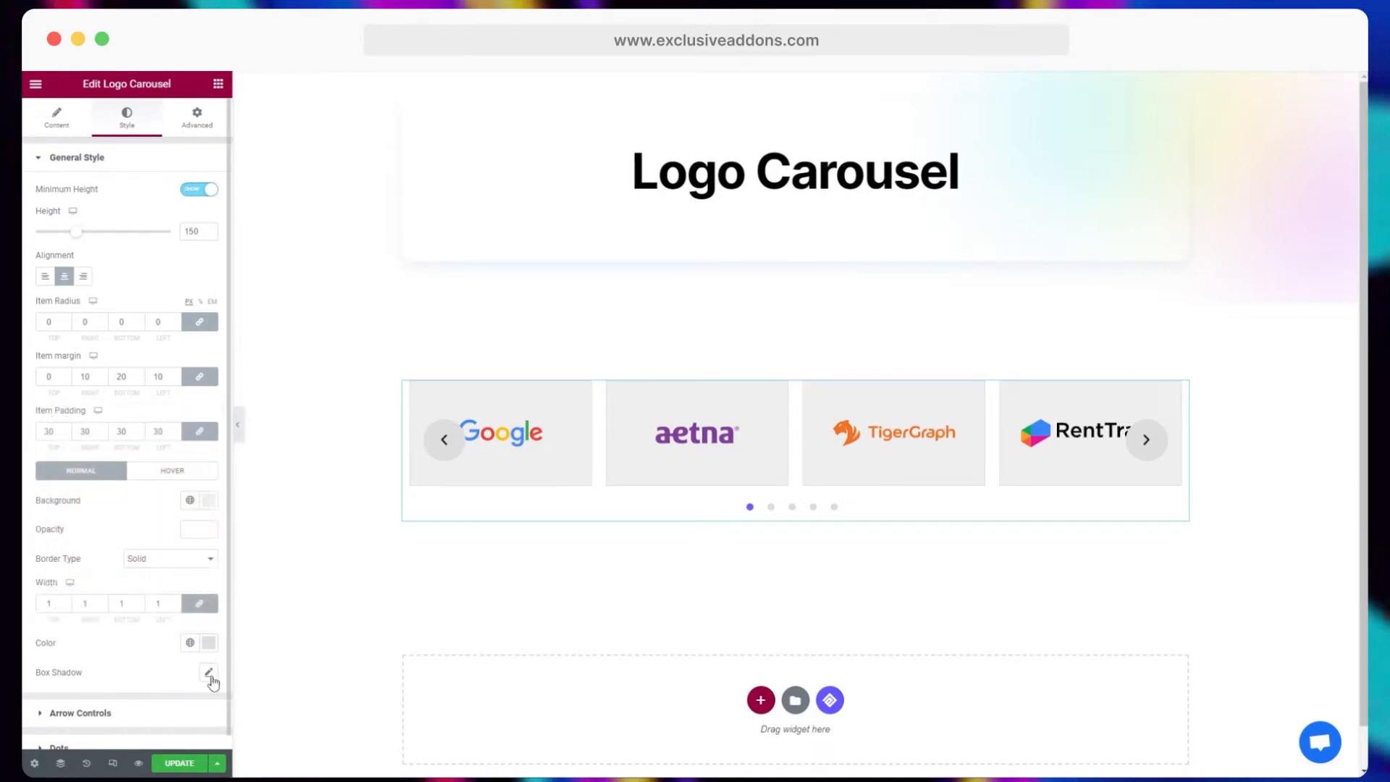
# - Enable a box shadow for the logo items' hover state and lower its black color's opacity to 0.12
pyautogui.click(181, 472)
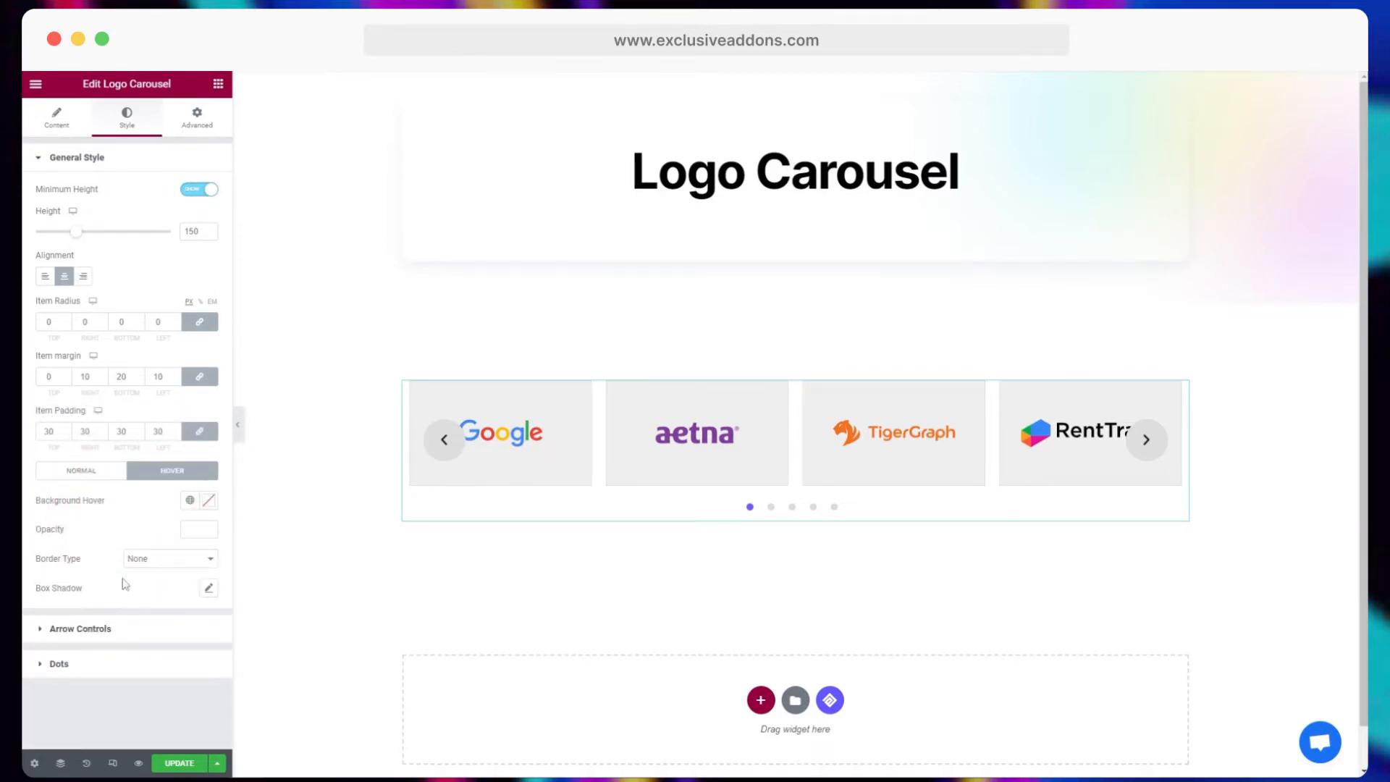
pyautogui.click(210, 588)
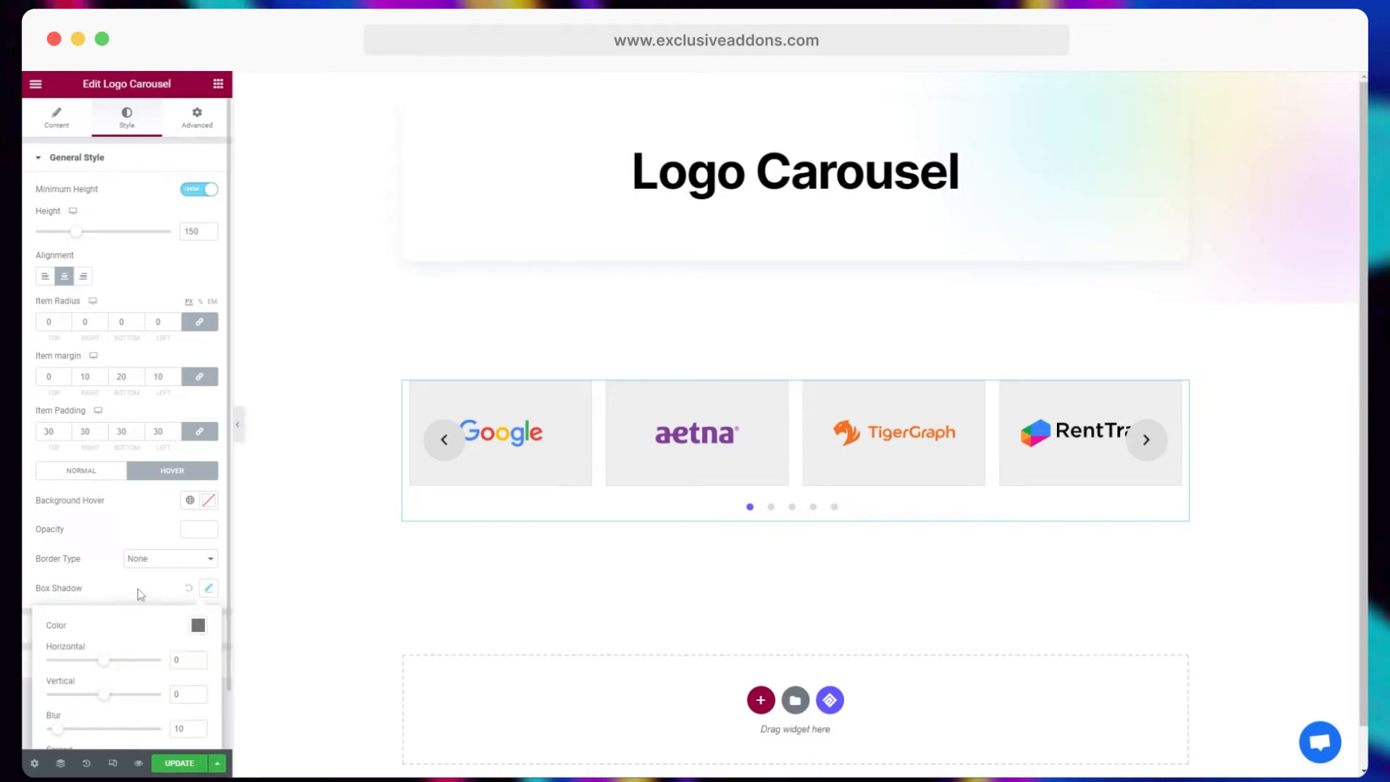
pyautogui.scroll(-1, 167, 603)
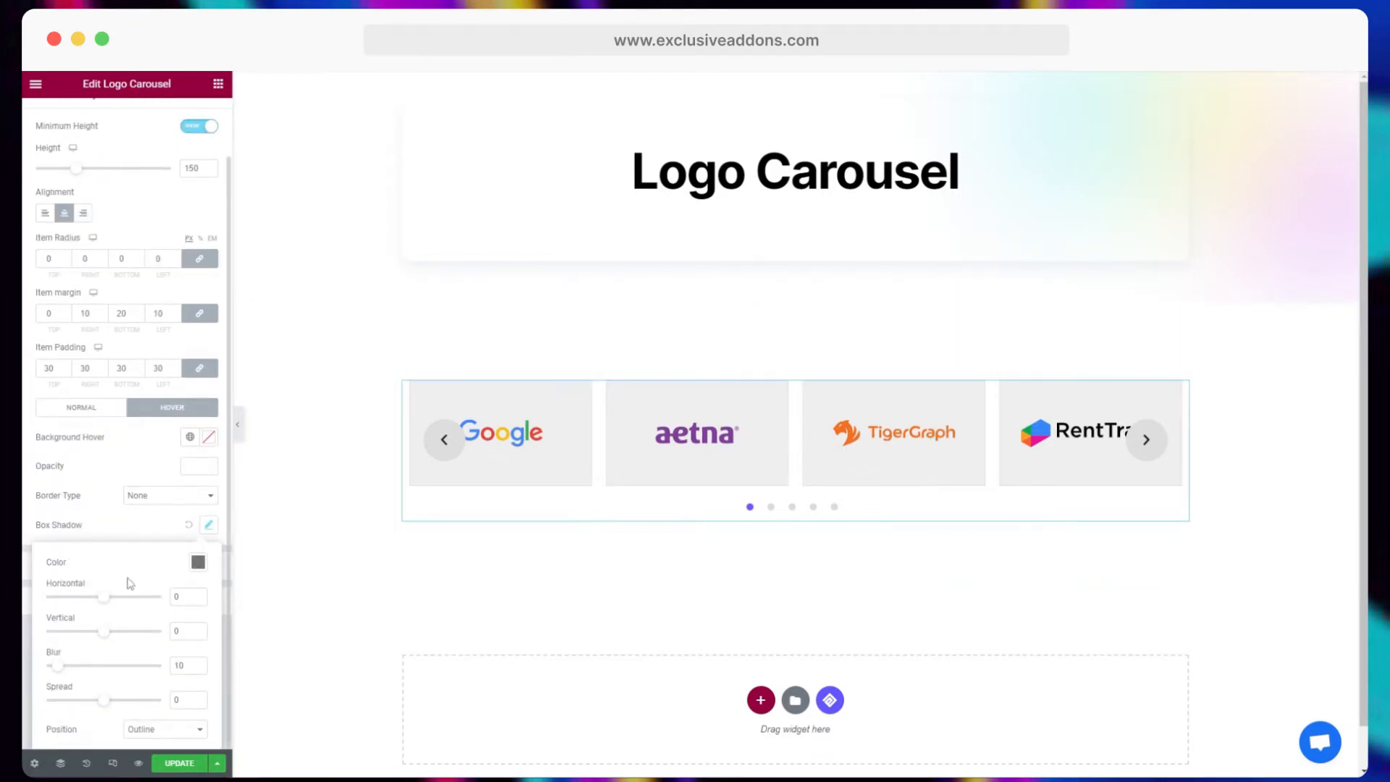
pyautogui.click(198, 564)
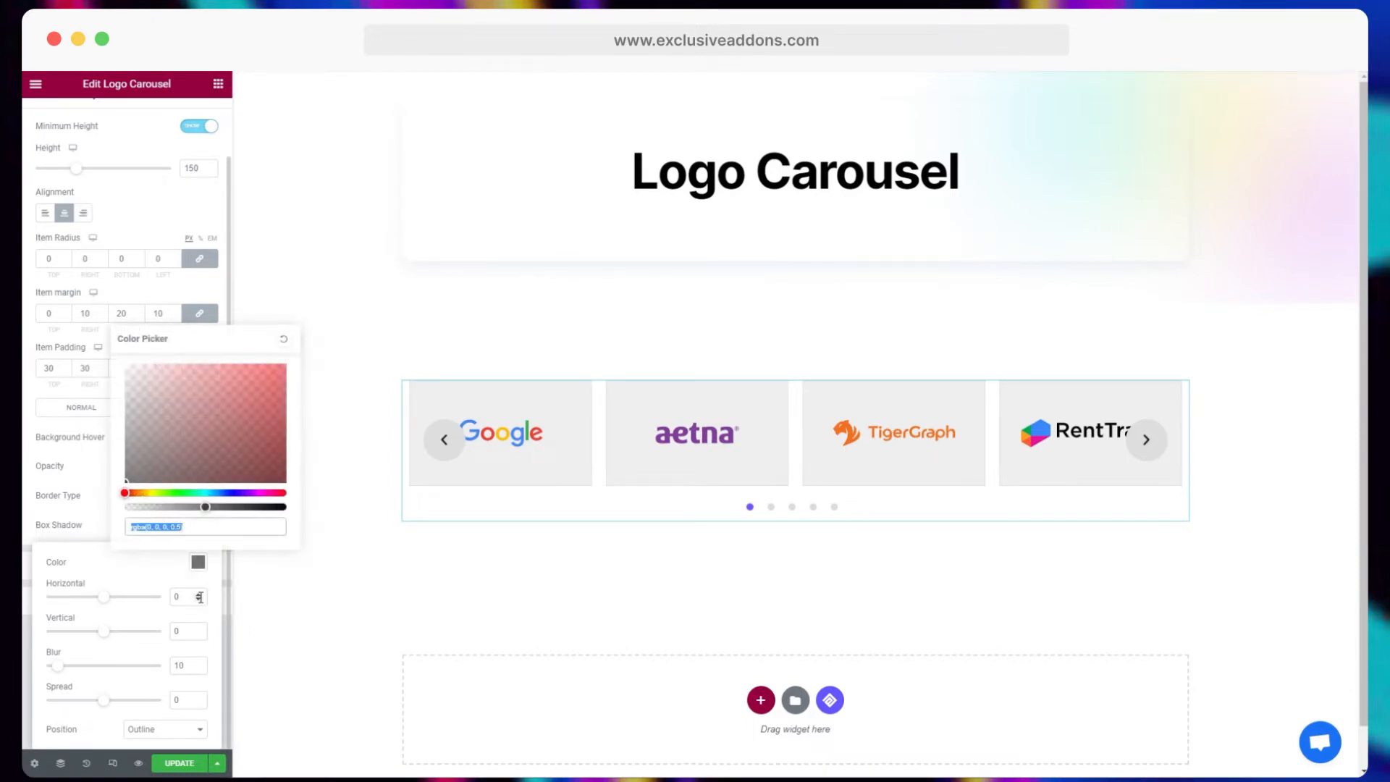
pyautogui.moveTo(204, 507); pyautogui.dragTo(144, 506)
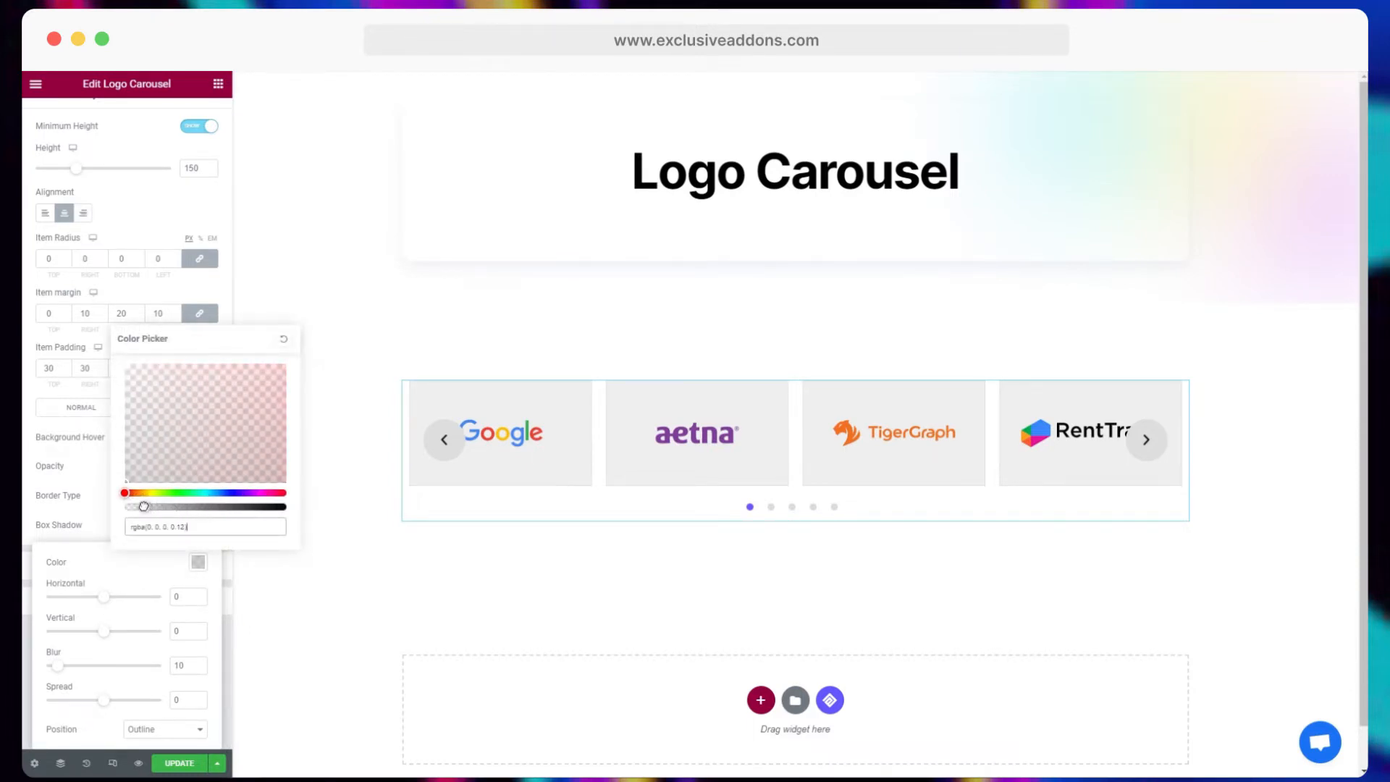
pyautogui.click(90, 526)
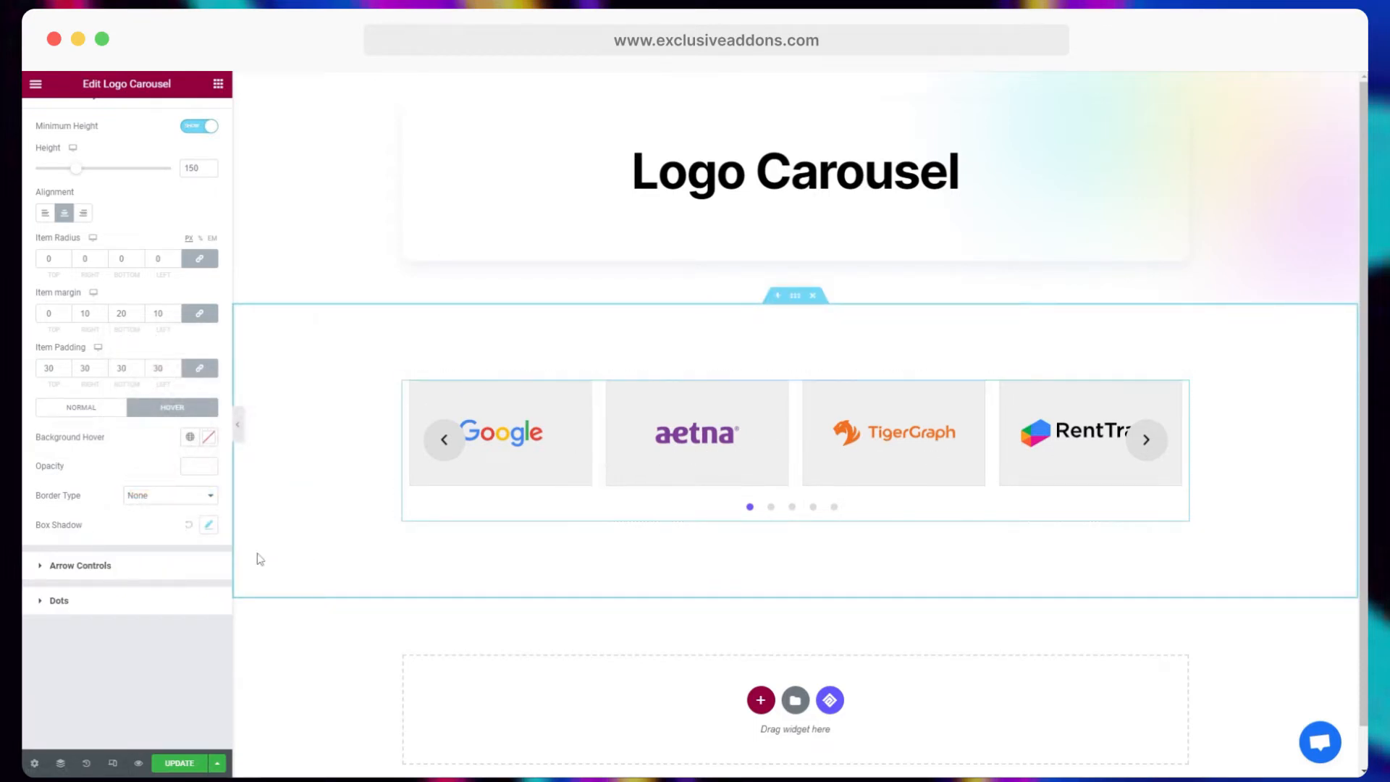
# - Set the hover box shadow's vertical offset to 6
pyautogui.click(208, 524)
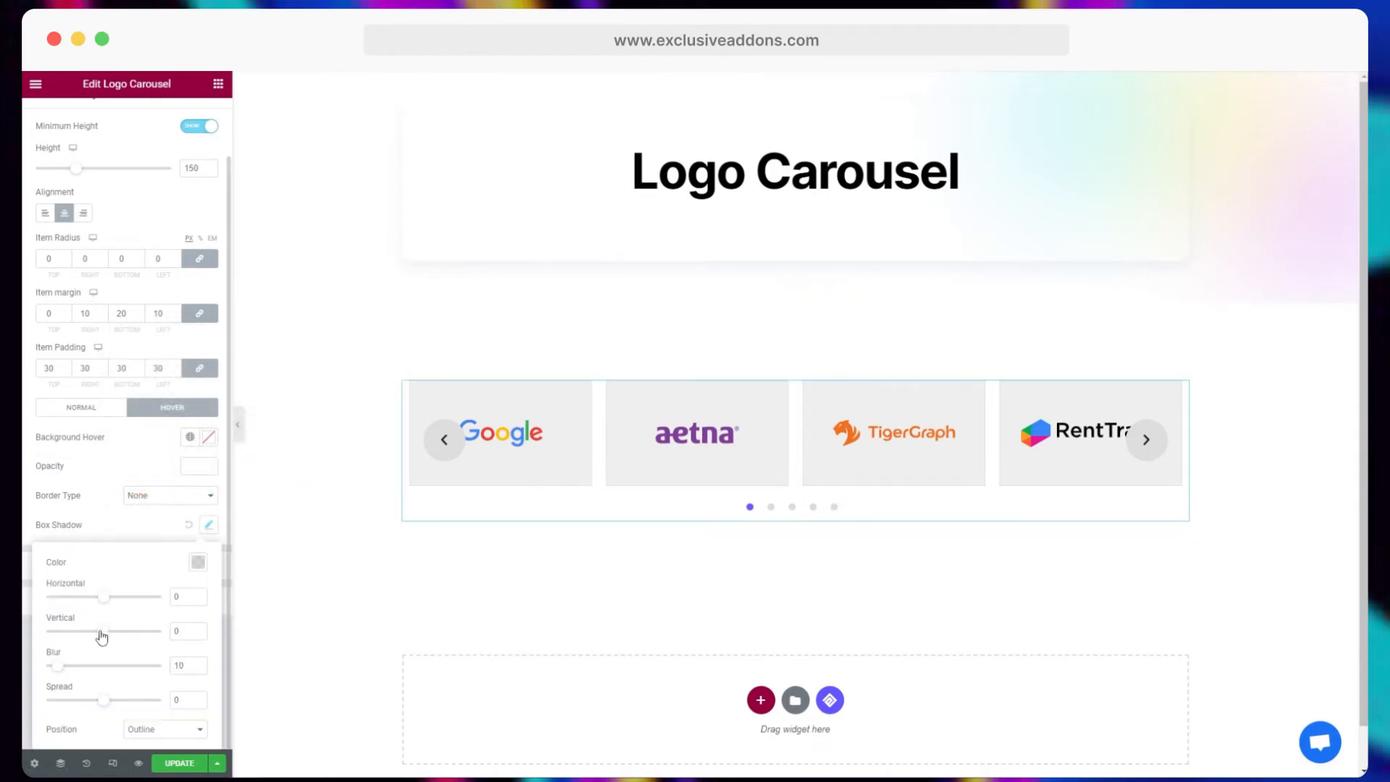
pyautogui.moveTo(98, 636); pyautogui.dragTo(106, 638)
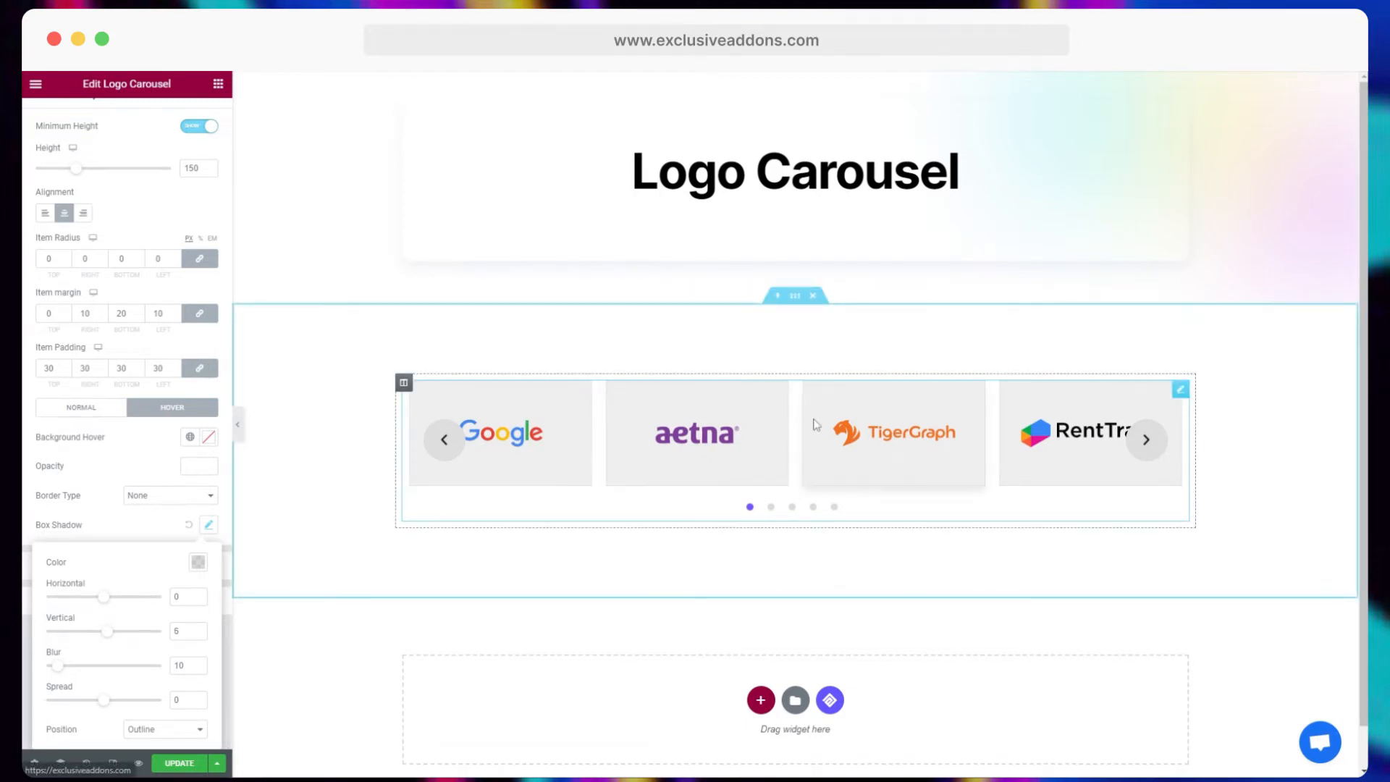
pyautogui.click(108, 528)
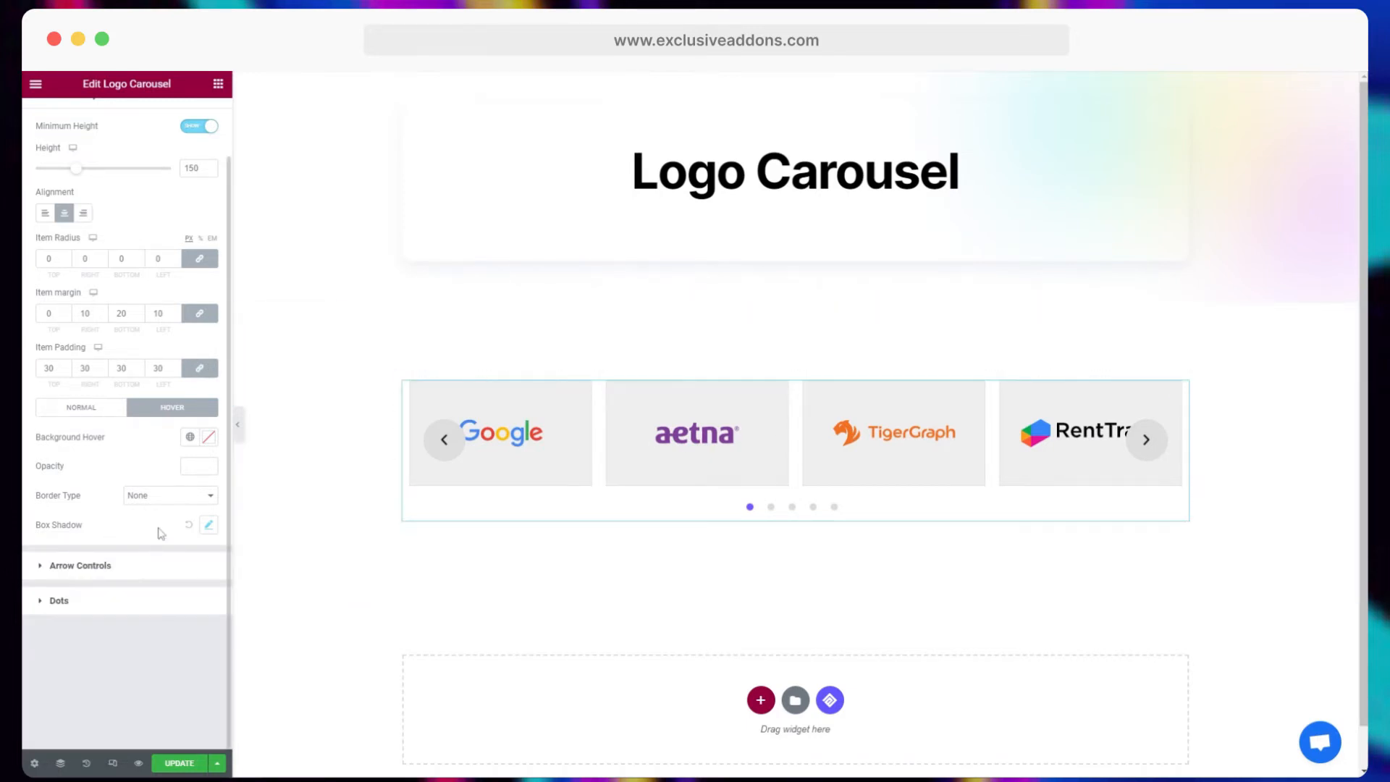
# - Set the item radius to 10, unlink the item margins, and try a bottom margin of 0 before restoring it to 20
pyautogui.click(94, 407)
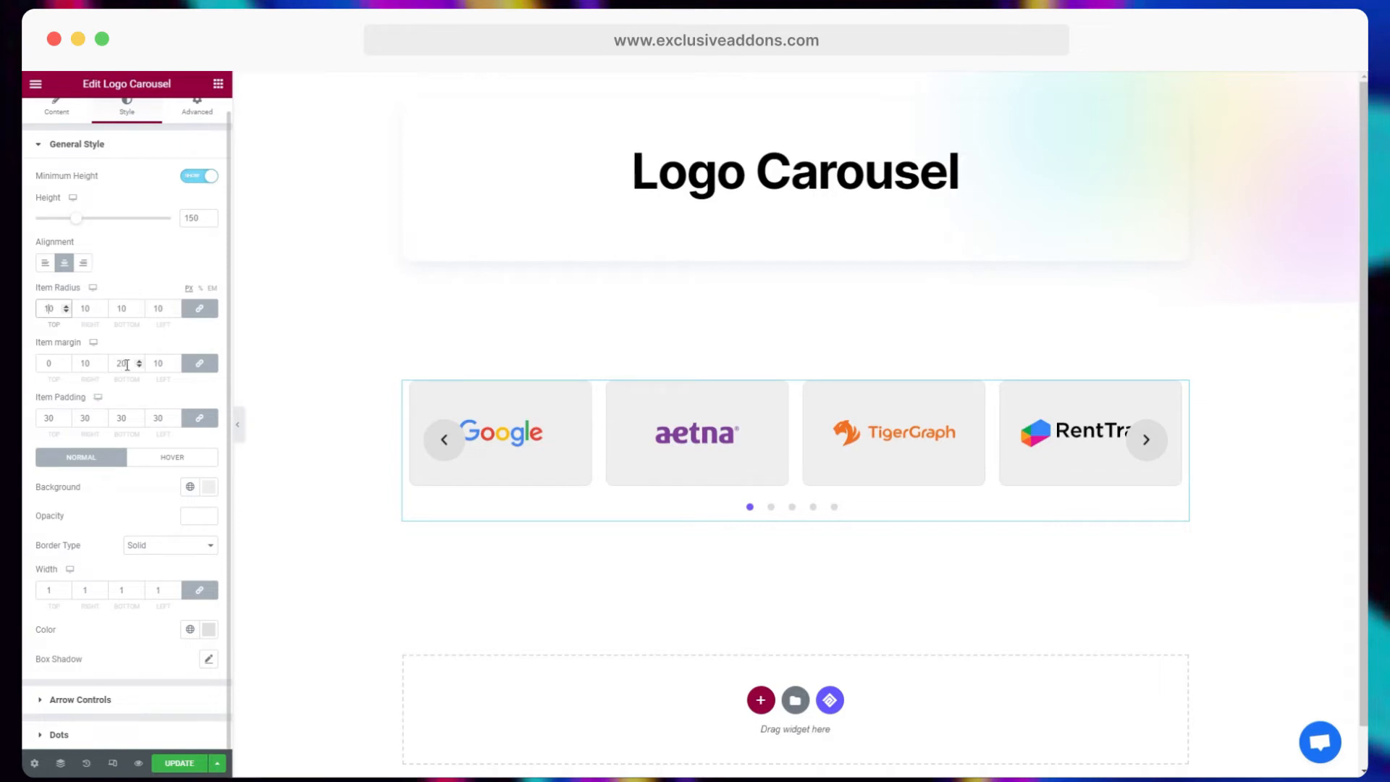
pyautogui.click(199, 363)
pyautogui.moveTo(124, 363); pyautogui.dragTo(110, 366)
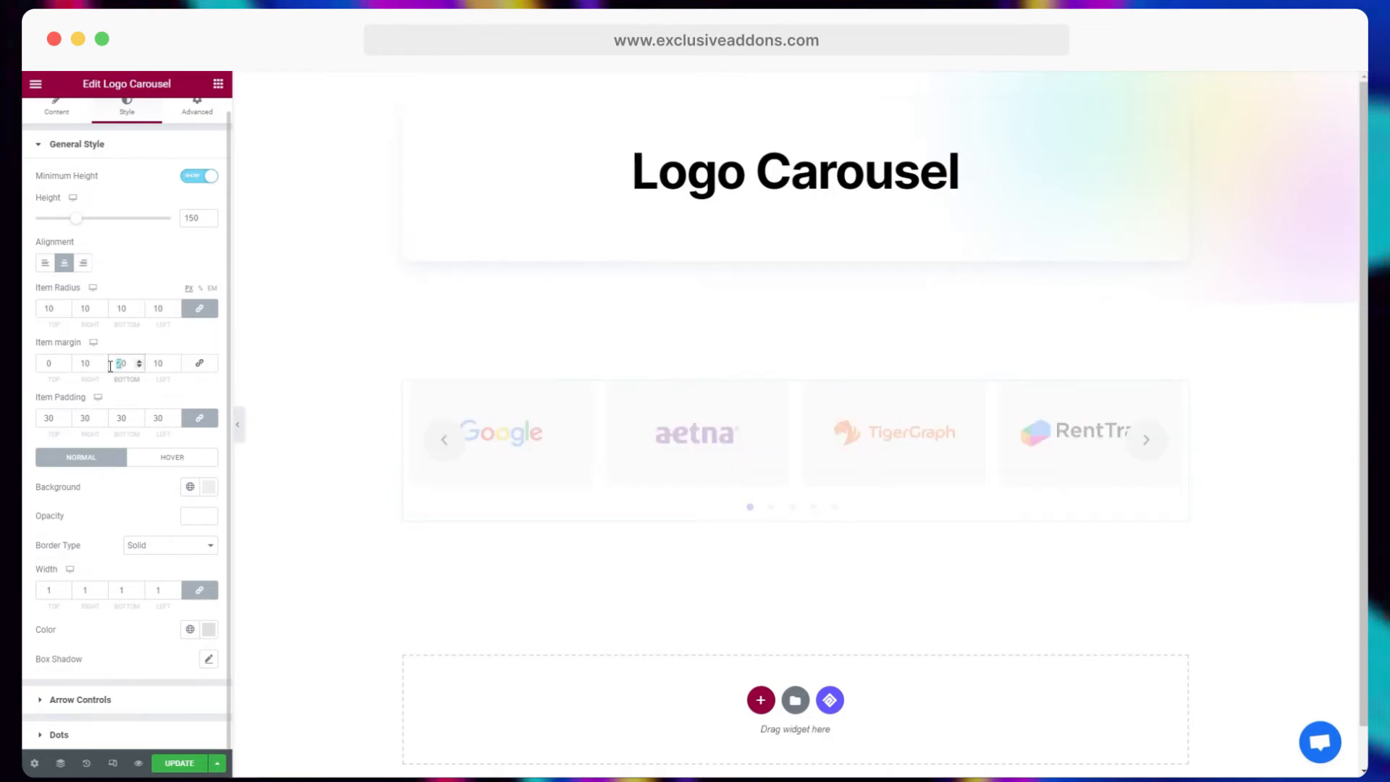
pyautogui.press('BackSpace')
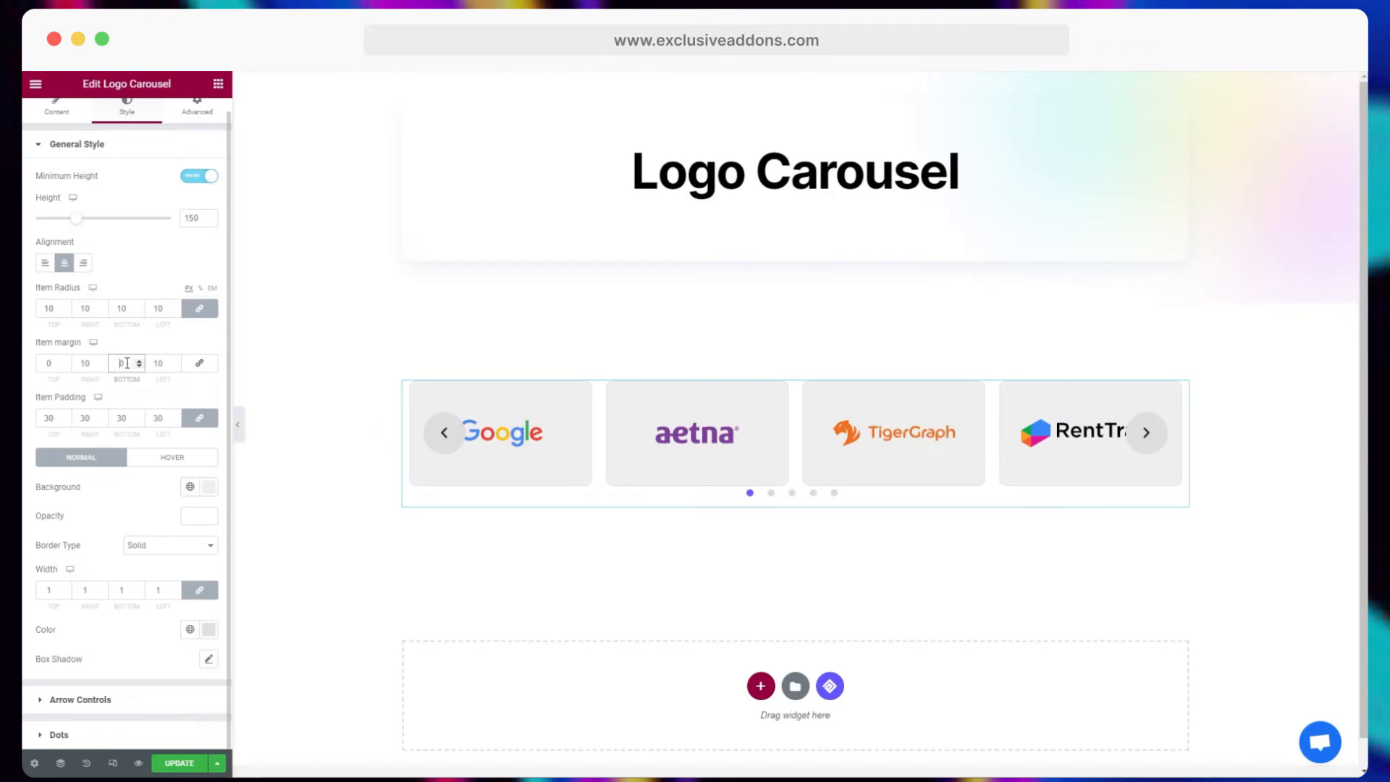
pyautogui.write('2')
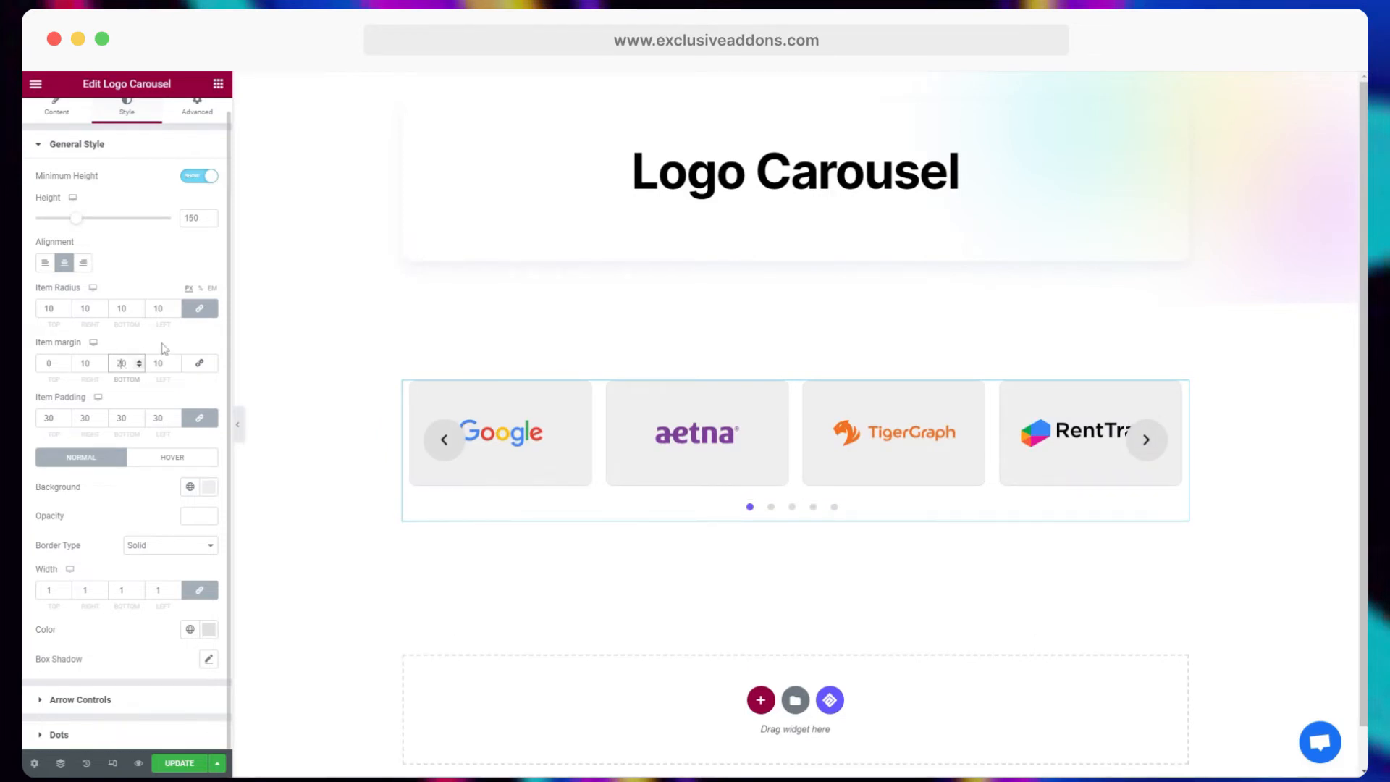
# - Set the top item margin to 20 and reduce the items' minimum height to 124
pyautogui.click(45, 364)
pyautogui.write('2')
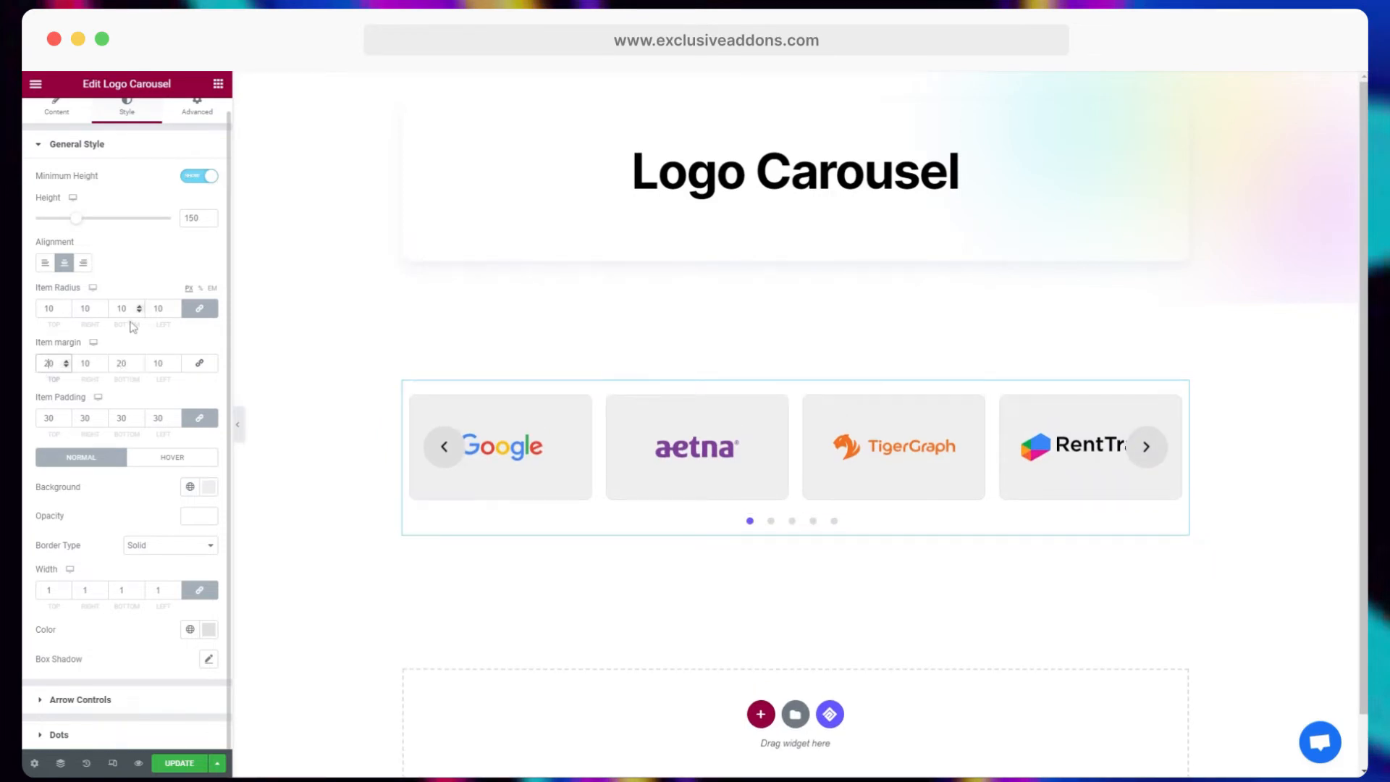
pyautogui.moveTo(82, 222)
pyautogui.mouseDown()
pyautogui.moveTo(60, 230)
pyautogui.moveTo(74, 227)
pyautogui.mouseUp()
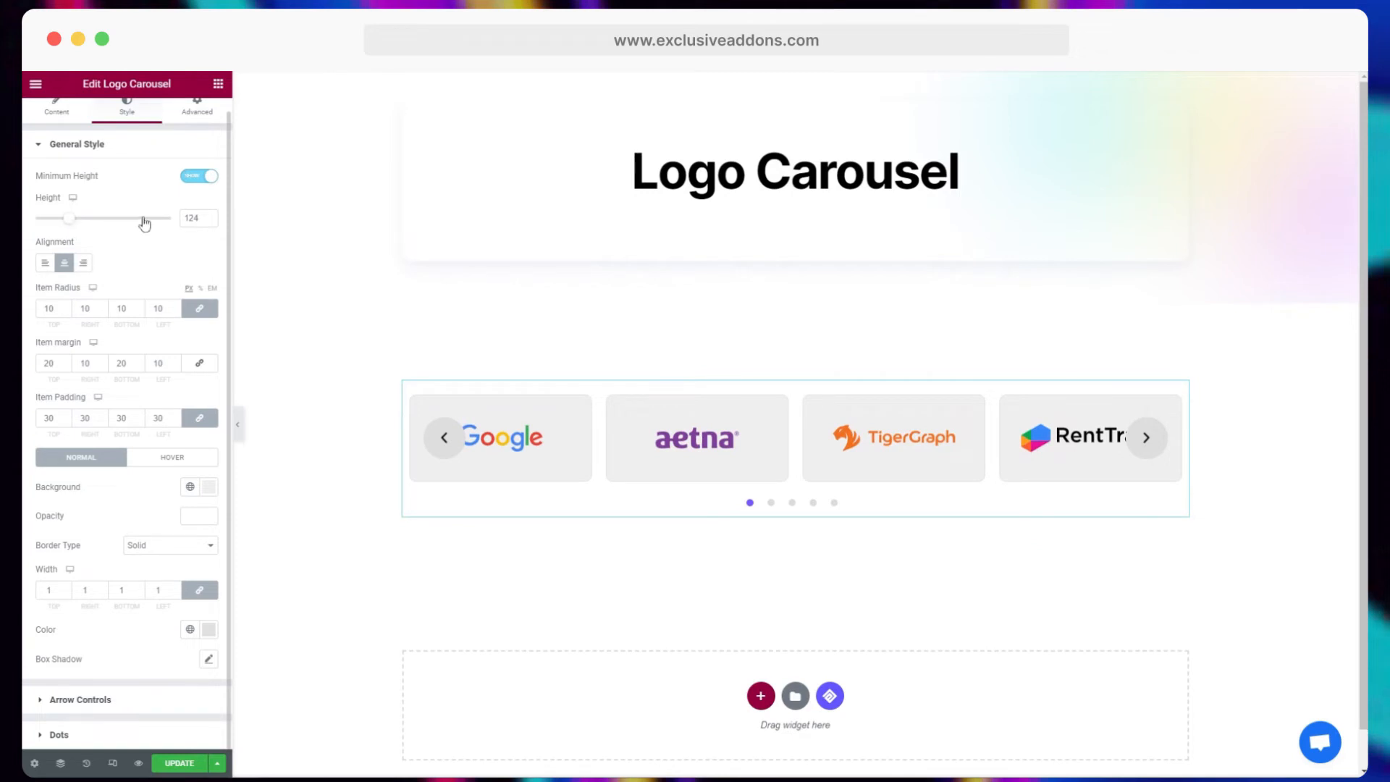
pyautogui.click(114, 151)
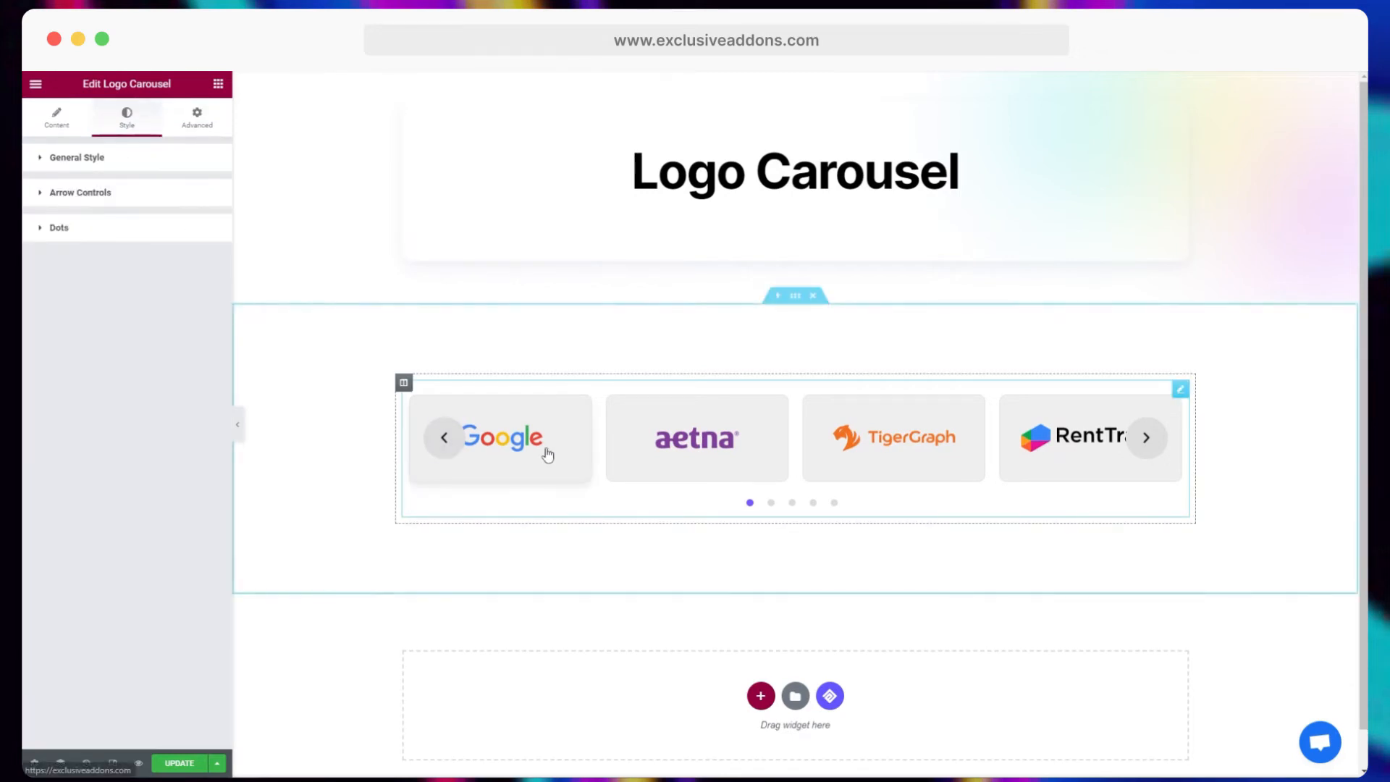
# - Set the carousel arrows' size to 22 and their width to 45
pyautogui.click(81, 197)
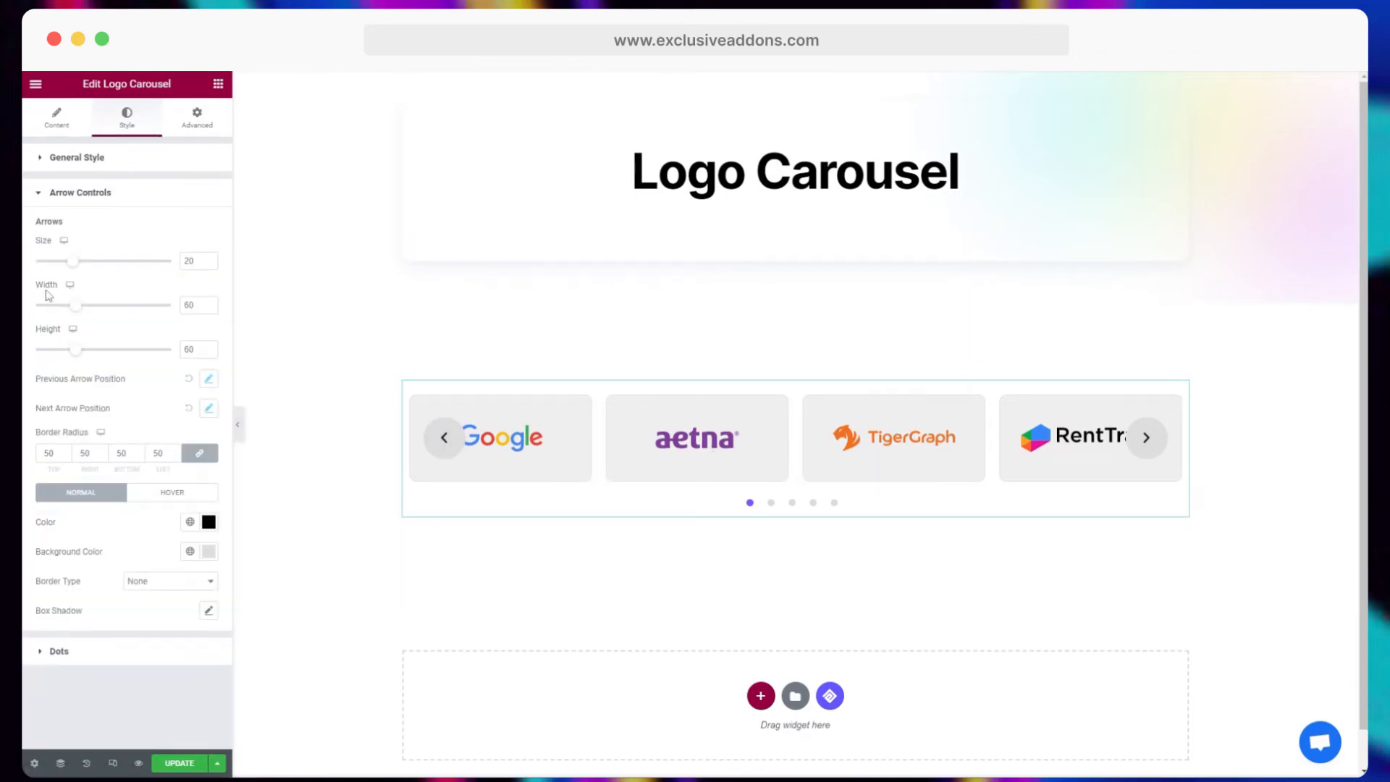
pyautogui.moveTo(72, 272); pyautogui.dragTo(79, 274)
pyautogui.moveTo(79, 309); pyautogui.dragTo(67, 313)
pyautogui.click(207, 308)
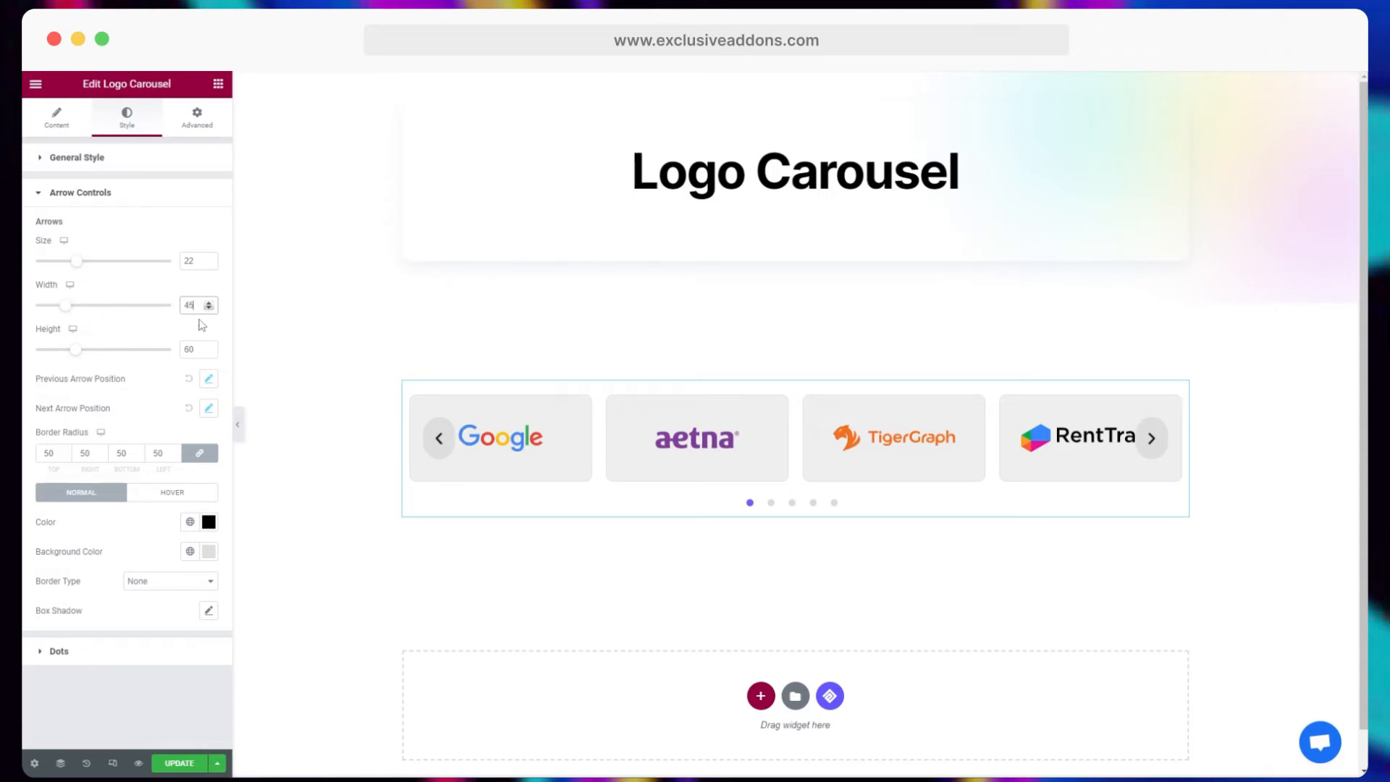
# - Shift the previous arrow outside the carousel's left edge with a negative X offset, and set the arrow height to 75
pyautogui.click(208, 380)
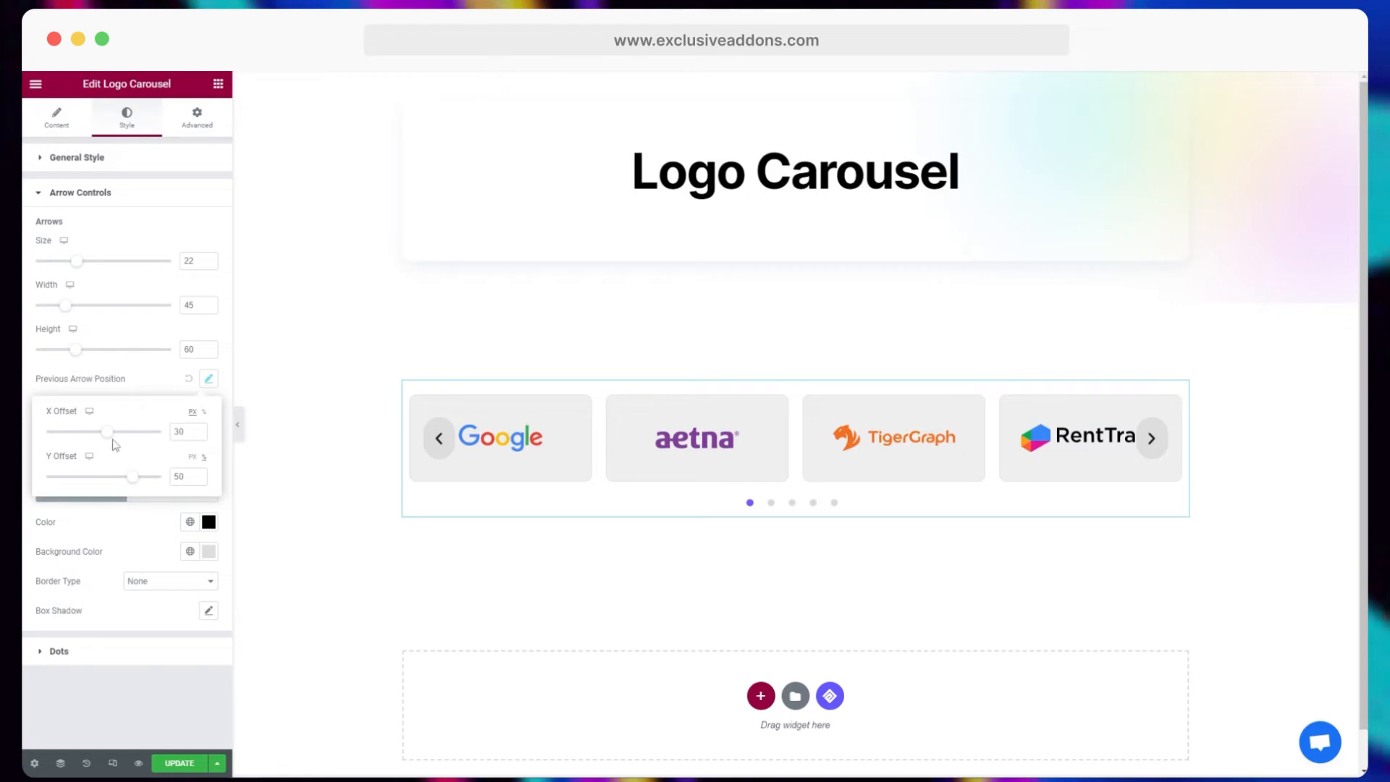
pyautogui.moveTo(111, 437); pyautogui.dragTo(103, 438)
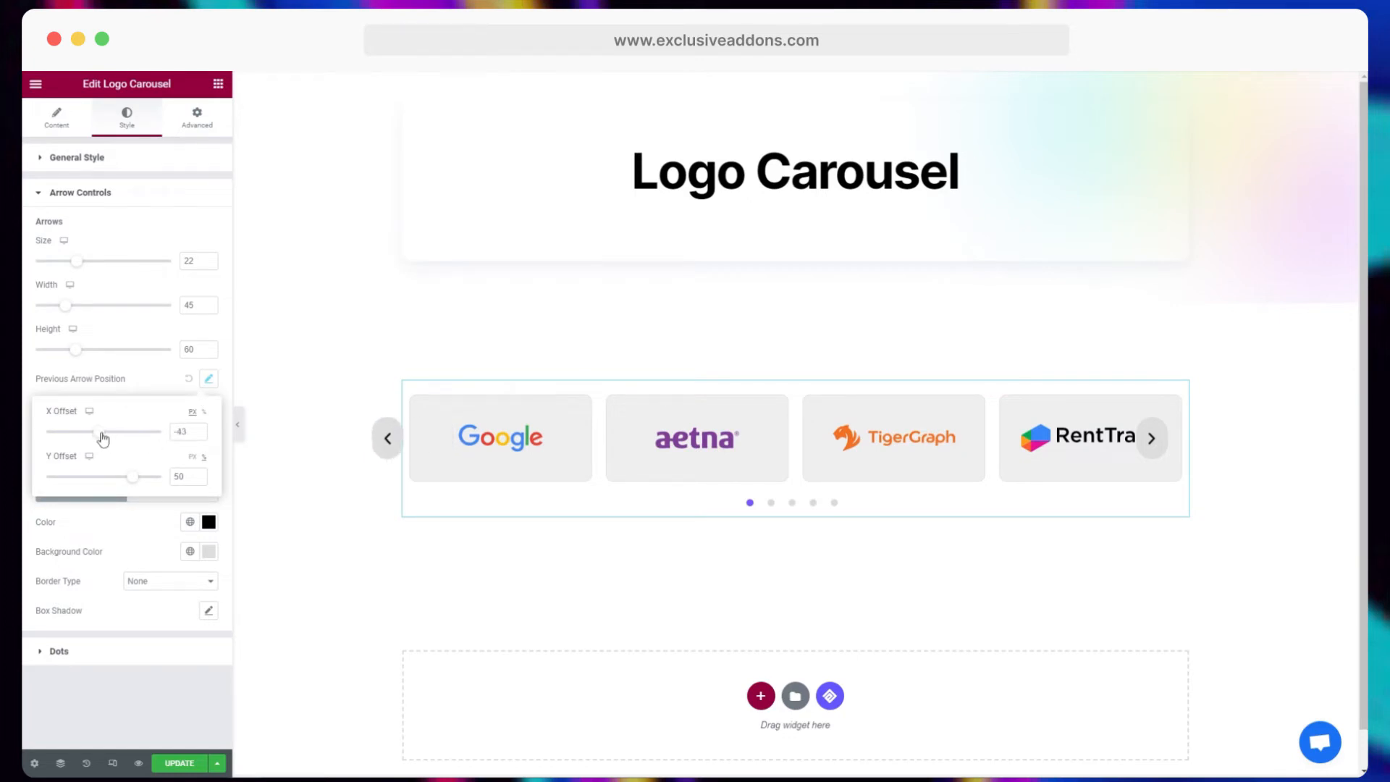
pyautogui.click(198, 434)
pyautogui.click(198, 434)
pyautogui.click(198, 435)
pyautogui.click(159, 395)
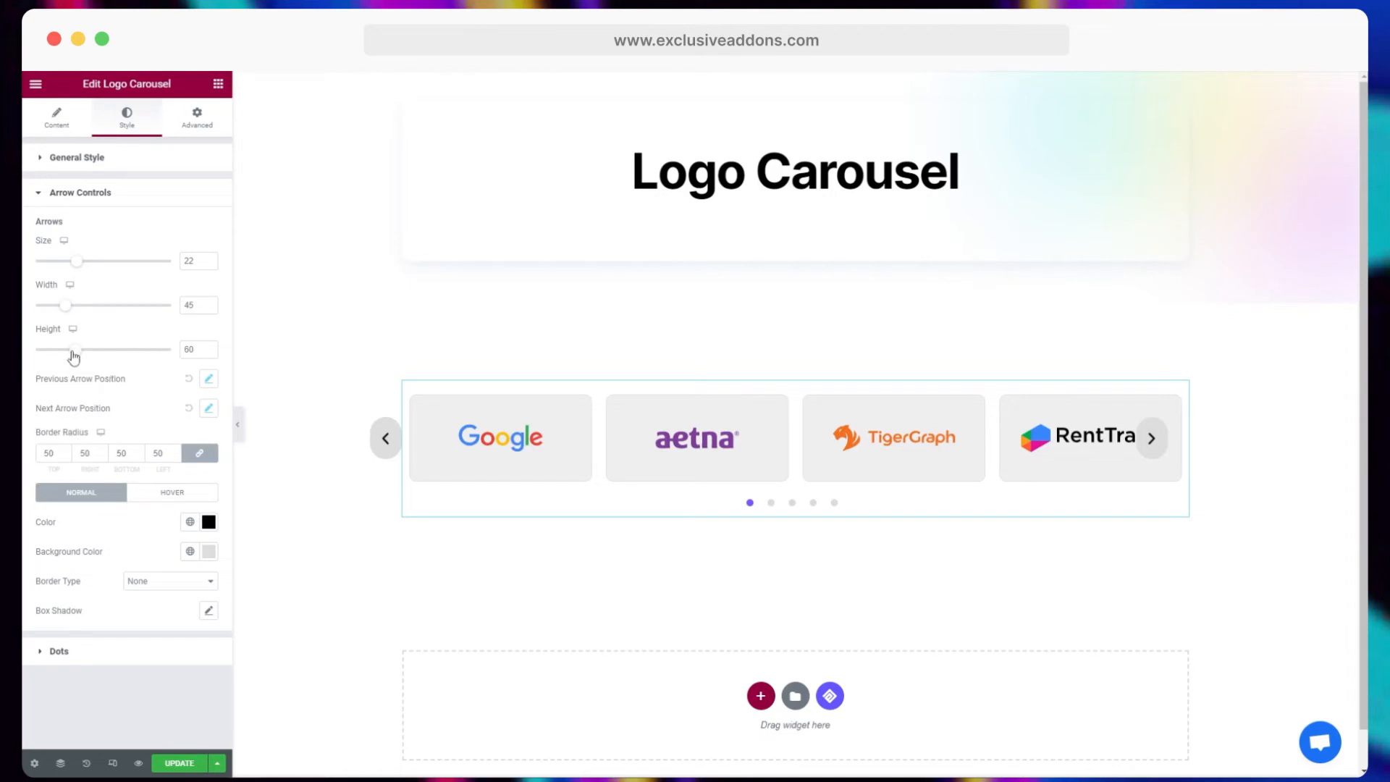
pyautogui.moveTo(69, 358); pyautogui.dragTo(85, 364)
# - Shift the next arrow outside the carousel's right edge with a matching negative X offset
pyautogui.click(209, 409)
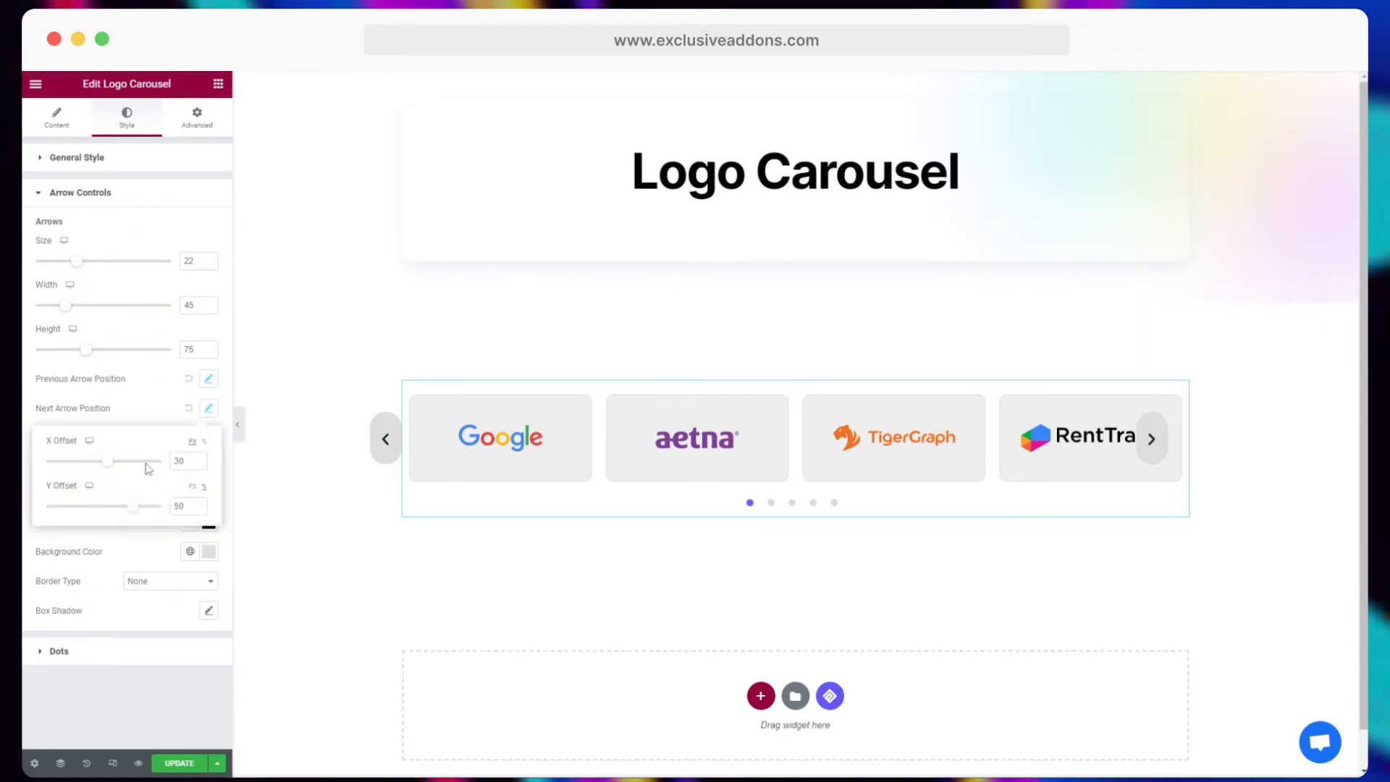
pyautogui.moveTo(103, 463); pyautogui.dragTo(97, 464)
pyautogui.click(199, 463)
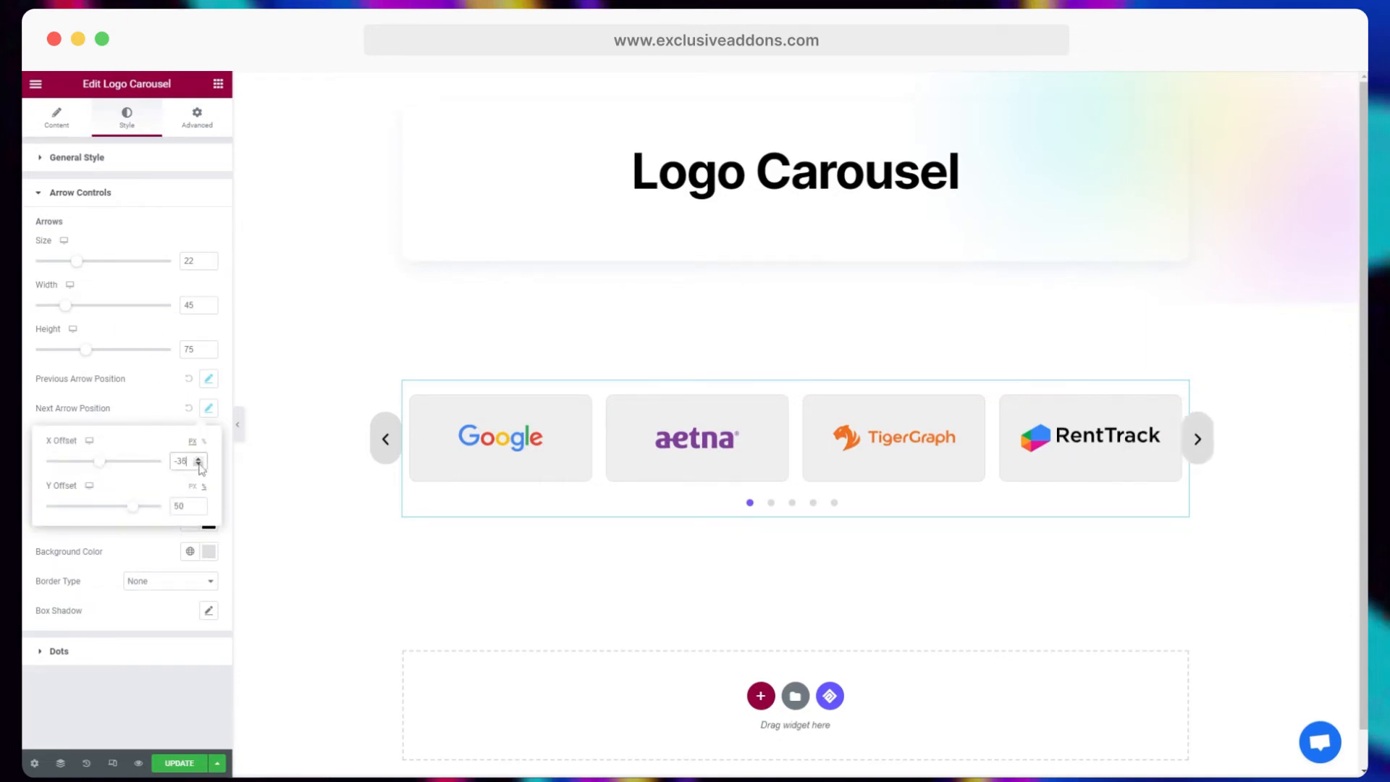
pyautogui.click(199, 464)
pyautogui.click(199, 464)
pyautogui.click(199, 463)
pyautogui.click(150, 395)
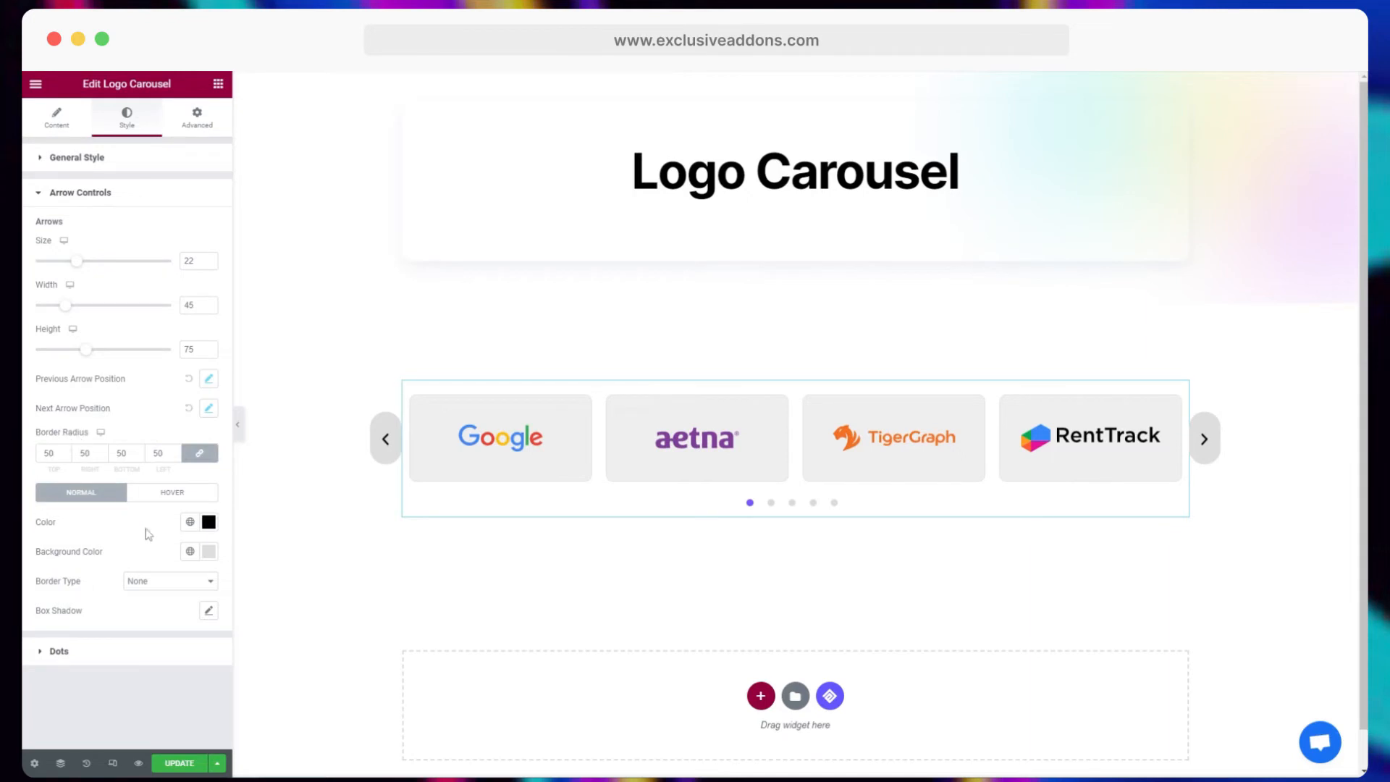
# - Set the arrows' border radius to 10 on all corners and their normal color to white (#FFFFFF)
pyautogui.click(50, 454)
pyautogui.press('BackSpace')
pyautogui.click(139, 391)
pyautogui.click(209, 521)
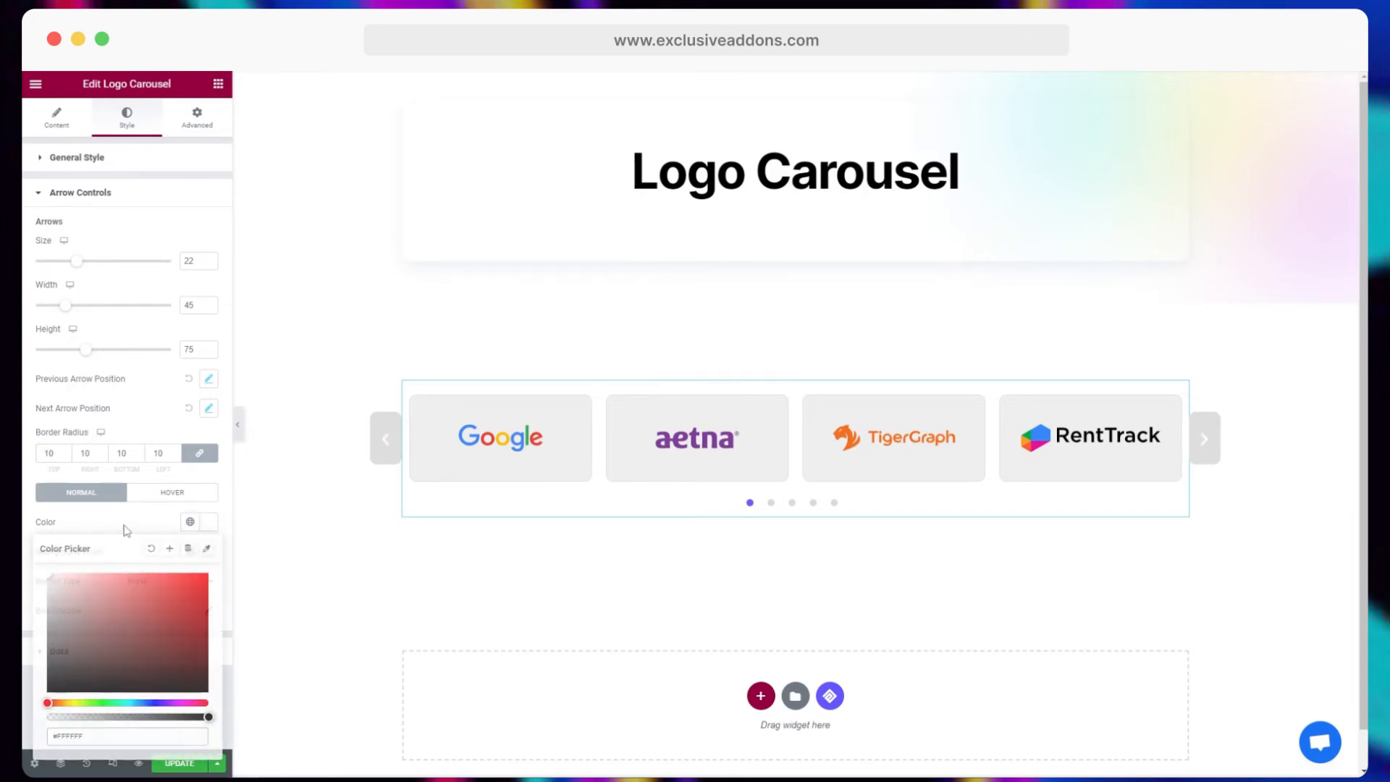
pyautogui.click(124, 530)
# - Change the arrows' normal background color to light pink
pyautogui.click(208, 551)
pyautogui.click(71, 354)
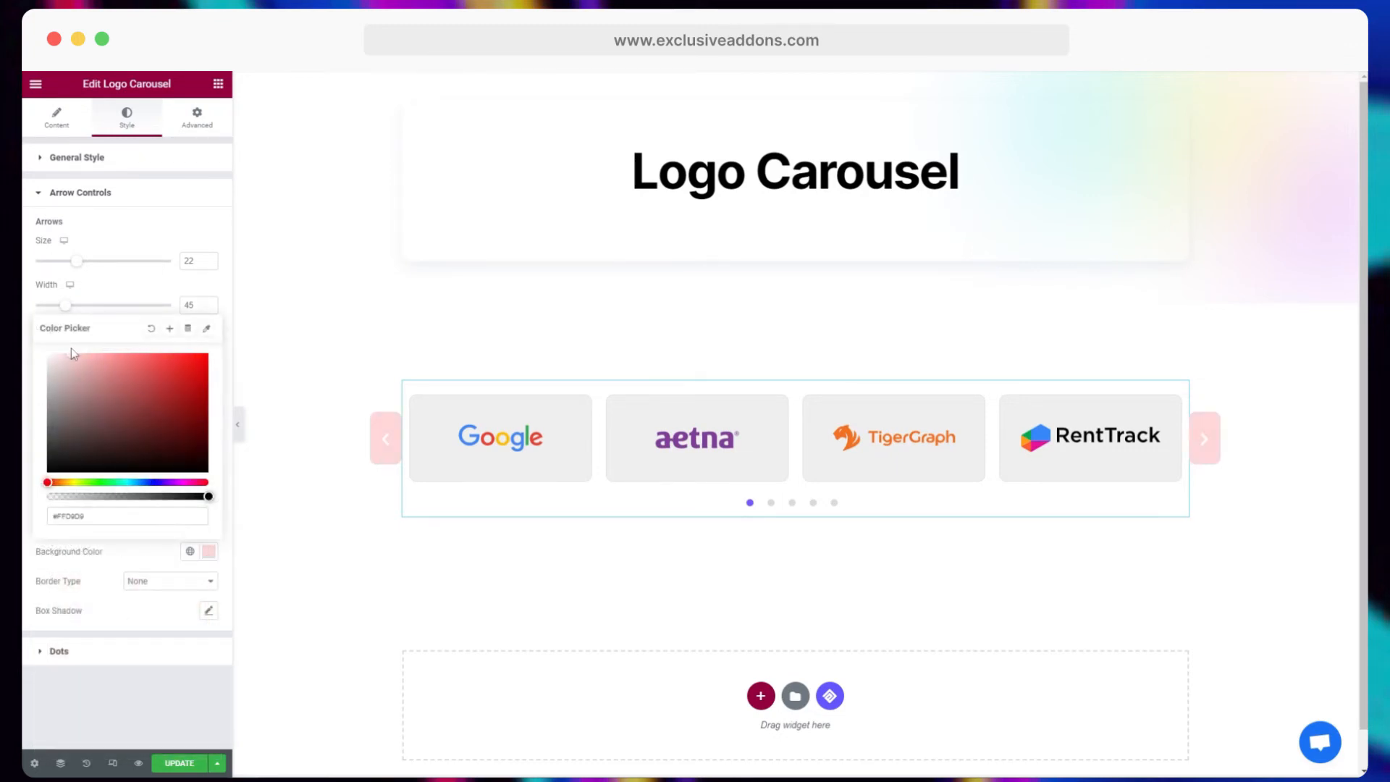
pyautogui.click(164, 592)
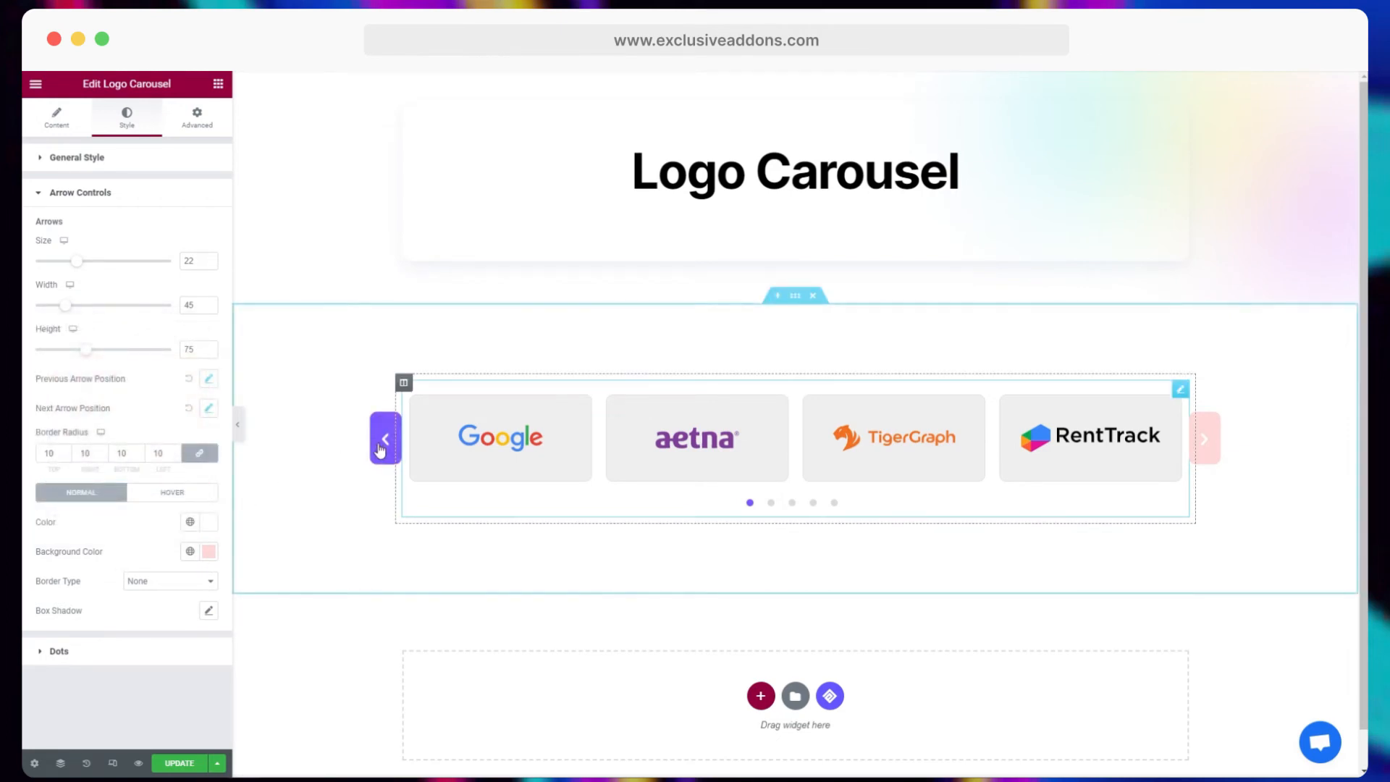
# - Change the arrows' hover background color to a medium pink
pyautogui.click(185, 500)
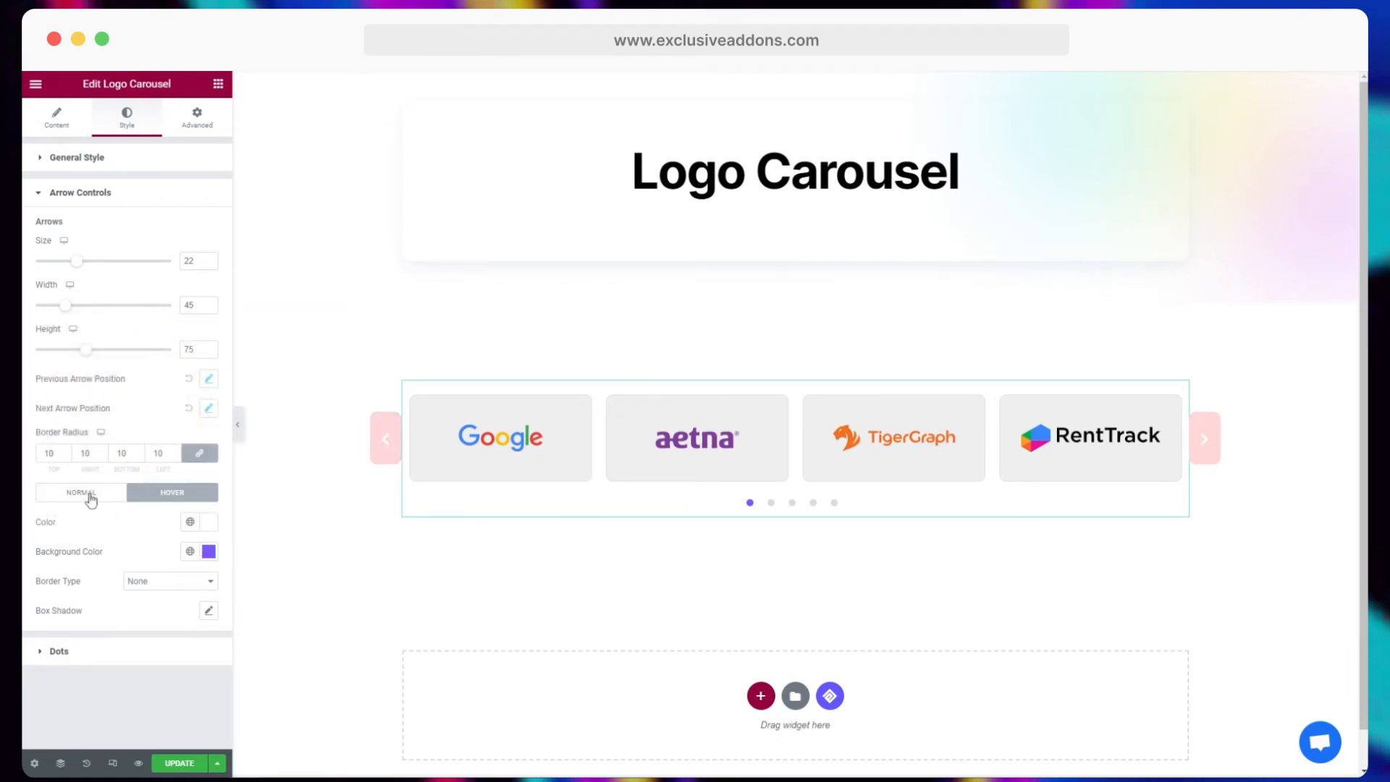
pyautogui.click(90, 498)
pyautogui.click(191, 495)
pyautogui.click(209, 551)
pyautogui.click(131, 485)
pyautogui.moveTo(132, 484); pyautogui.dragTo(199, 483)
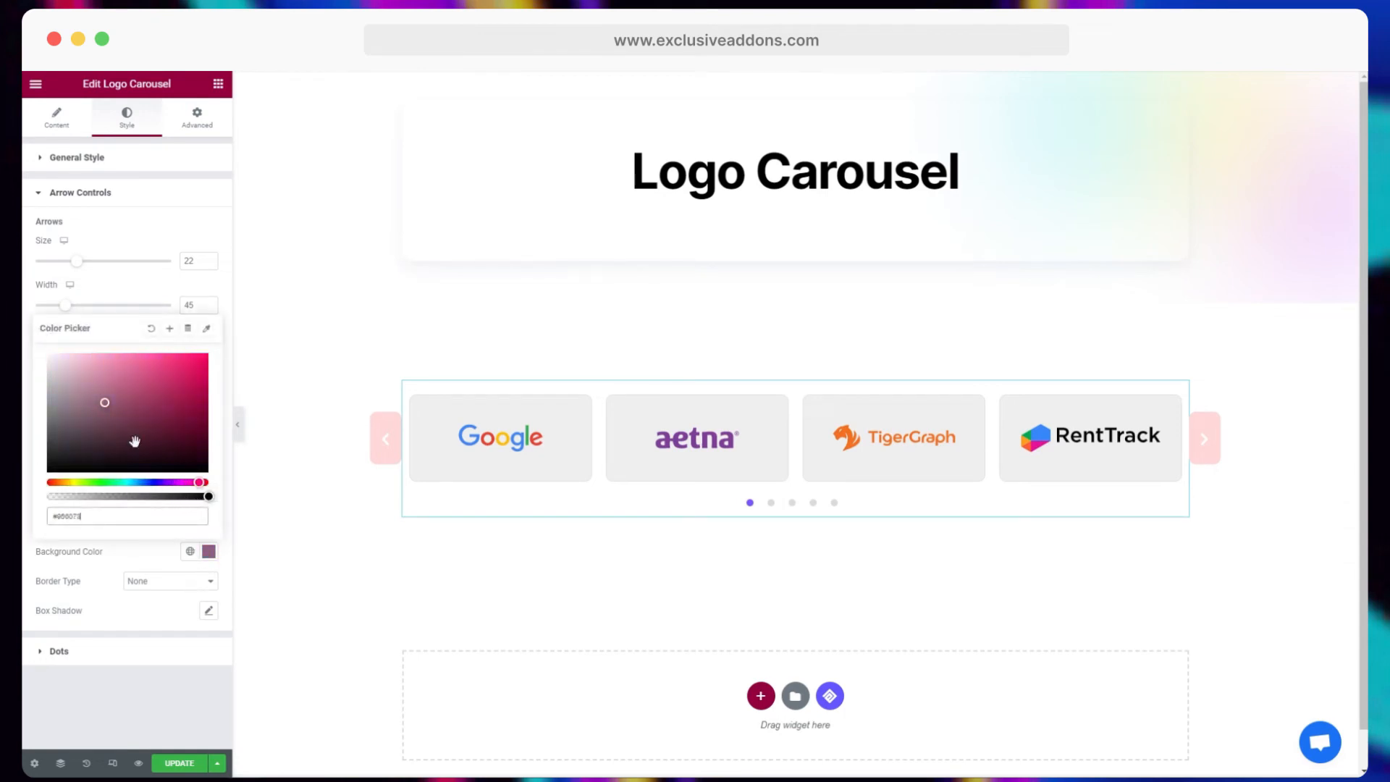
pyautogui.click(87, 354)
pyautogui.click(108, 355)
pyautogui.click(143, 561)
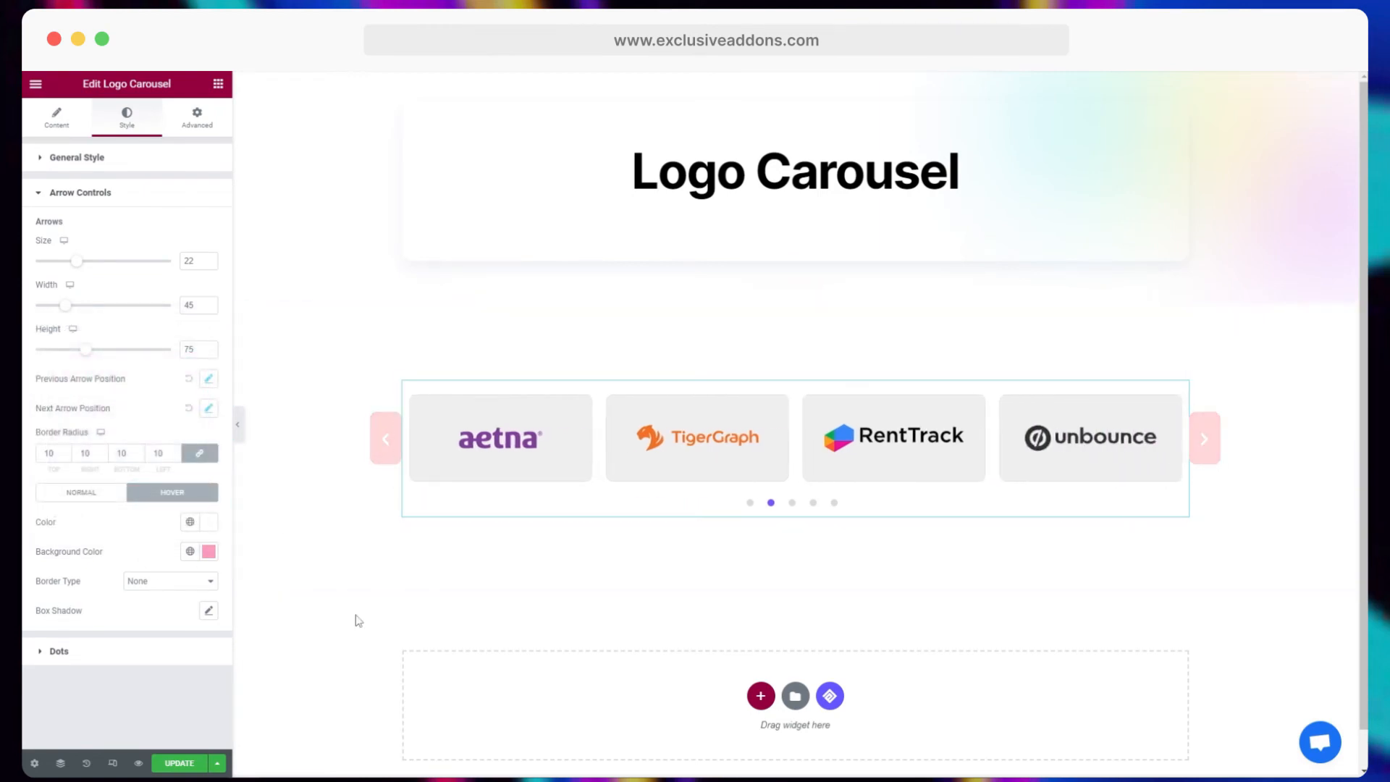
# - Unlink the carousel dots' margin values and set the margin to 0 on all sides
pyautogui.click(96, 659)
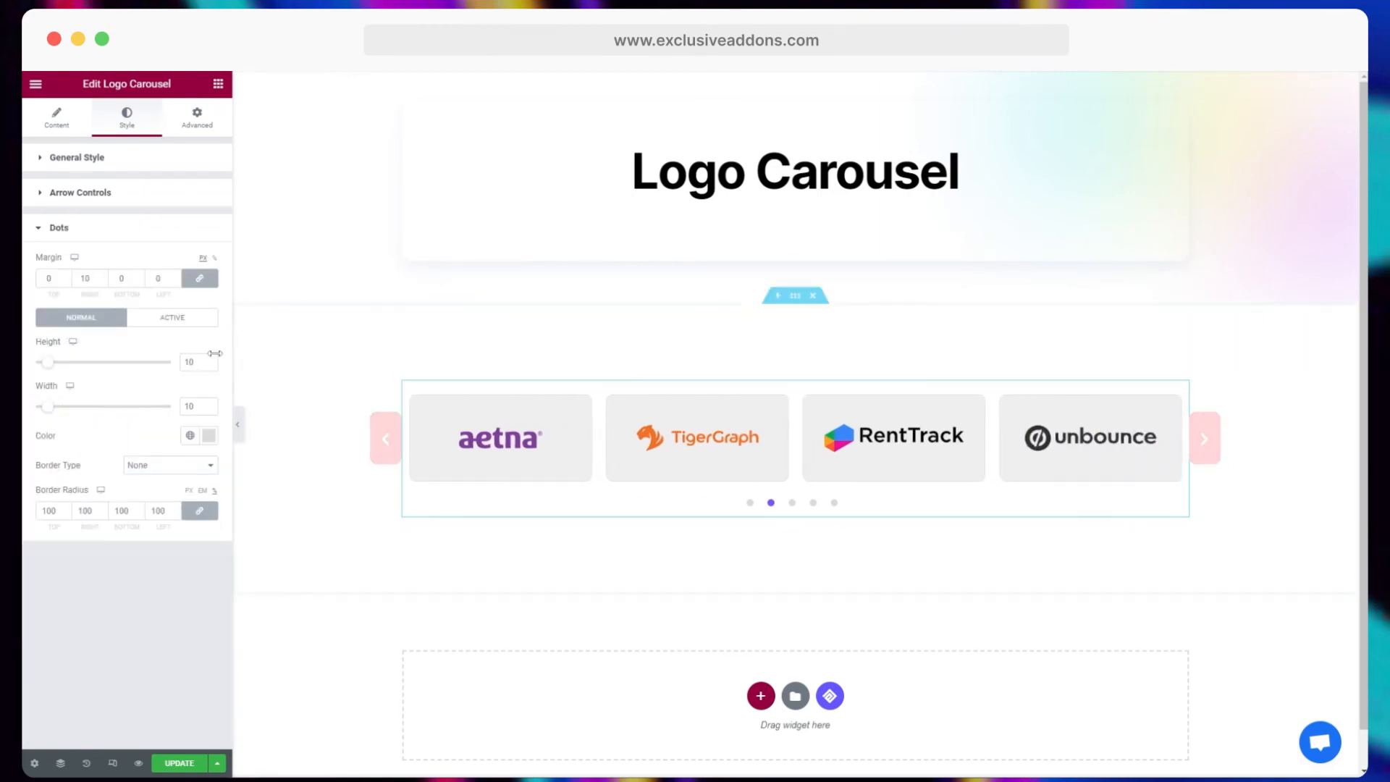
pyautogui.moveTo(46, 364); pyautogui.dragTo(49, 409)
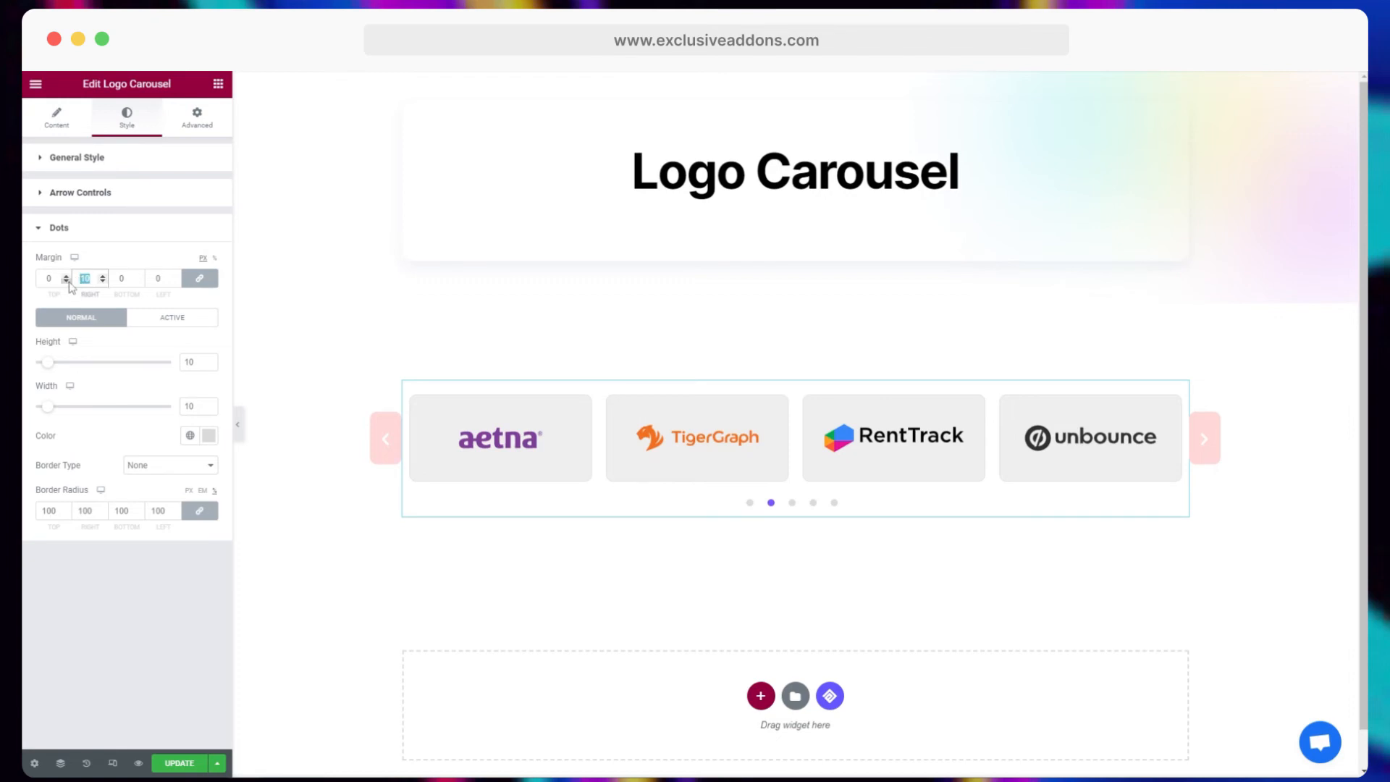
pyautogui.click(199, 278)
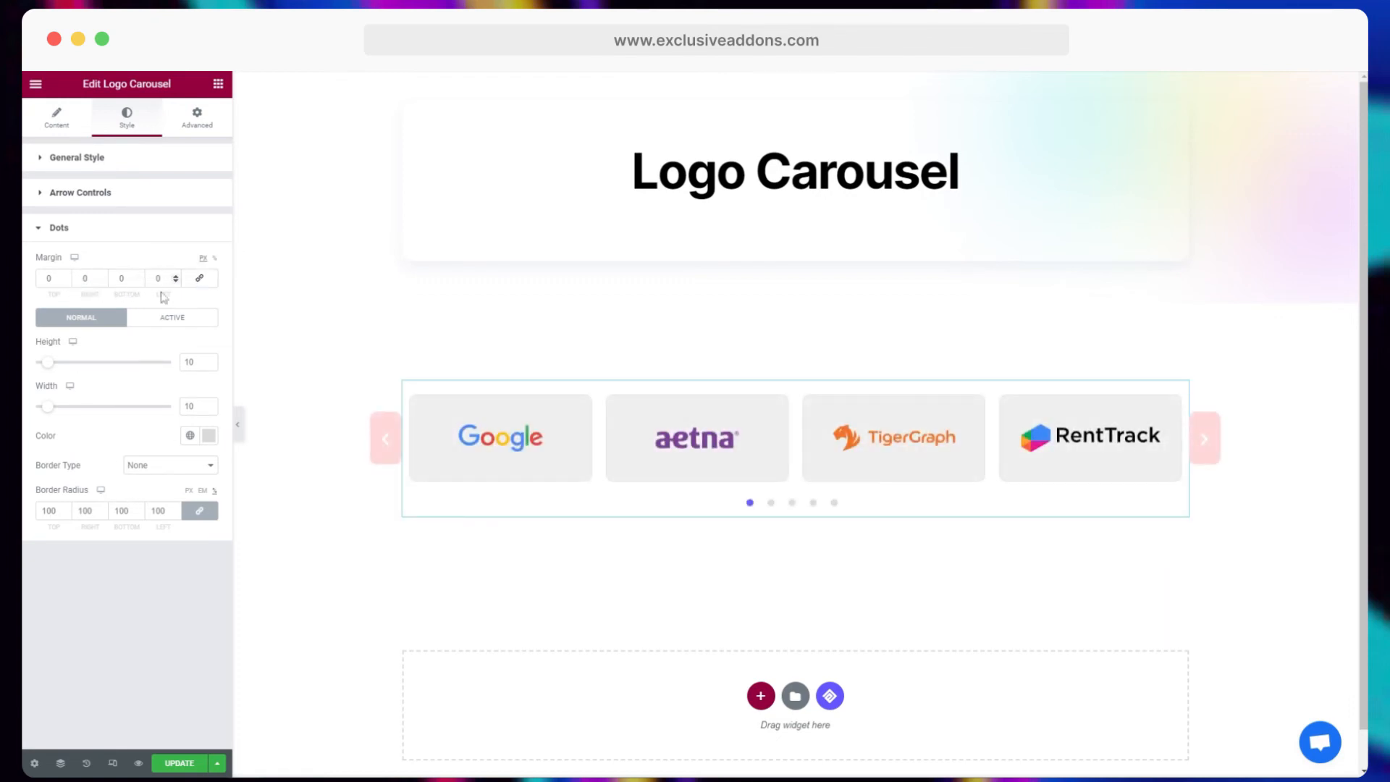
# - Set the active dot's height and width to 10 and its color to light purple
pyautogui.click(163, 320)
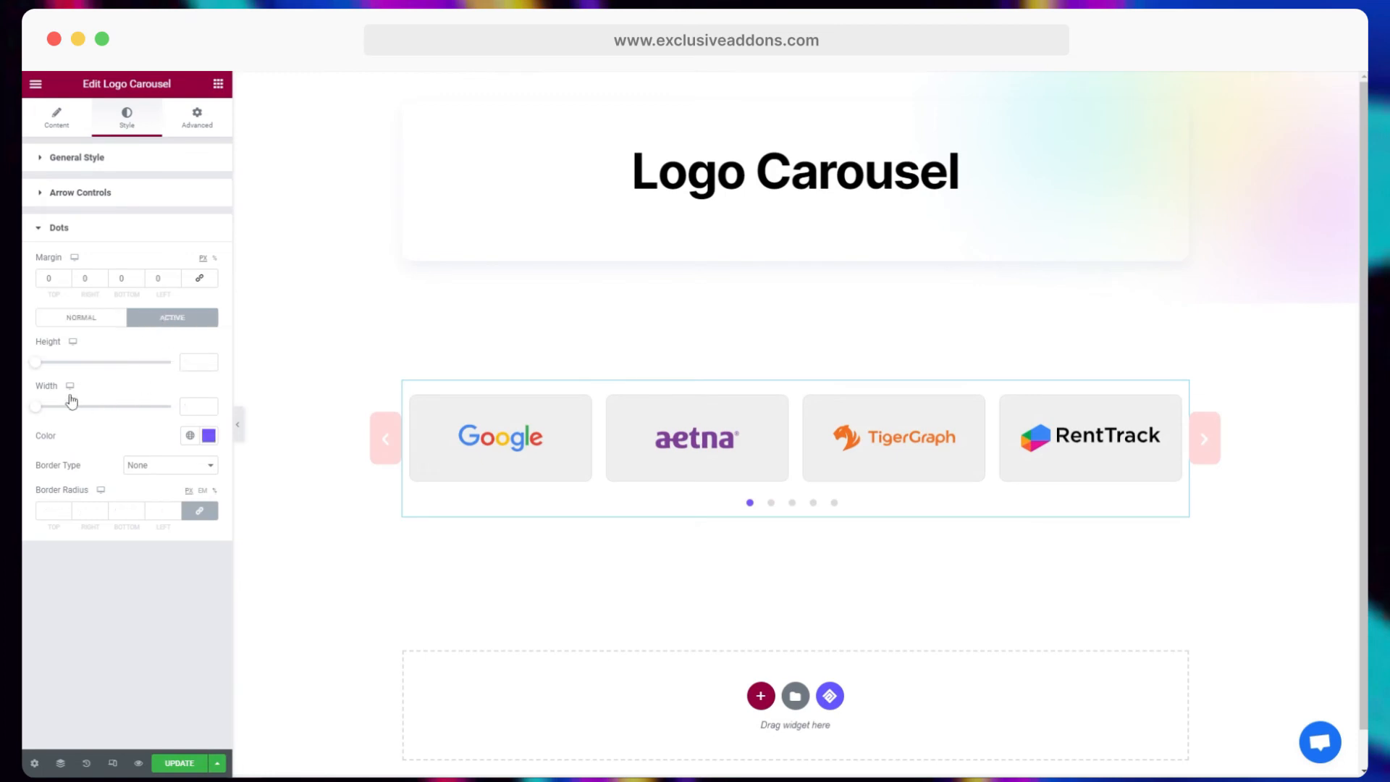
pyautogui.moveTo(44, 368); pyautogui.dragTo(54, 366)
pyautogui.click(209, 435)
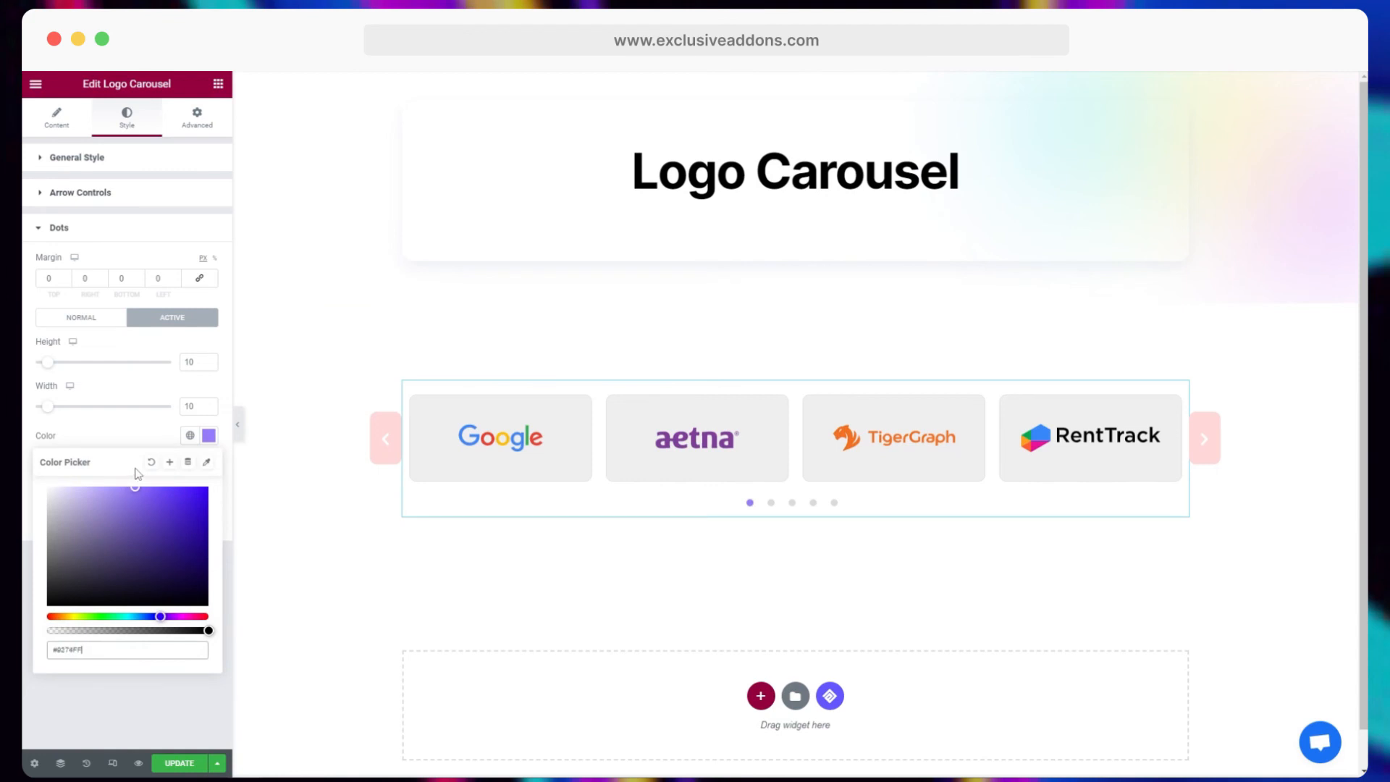
pyautogui.click(128, 432)
# - Change the normal color of the carousel dots to light pink
pyautogui.click(89, 318)
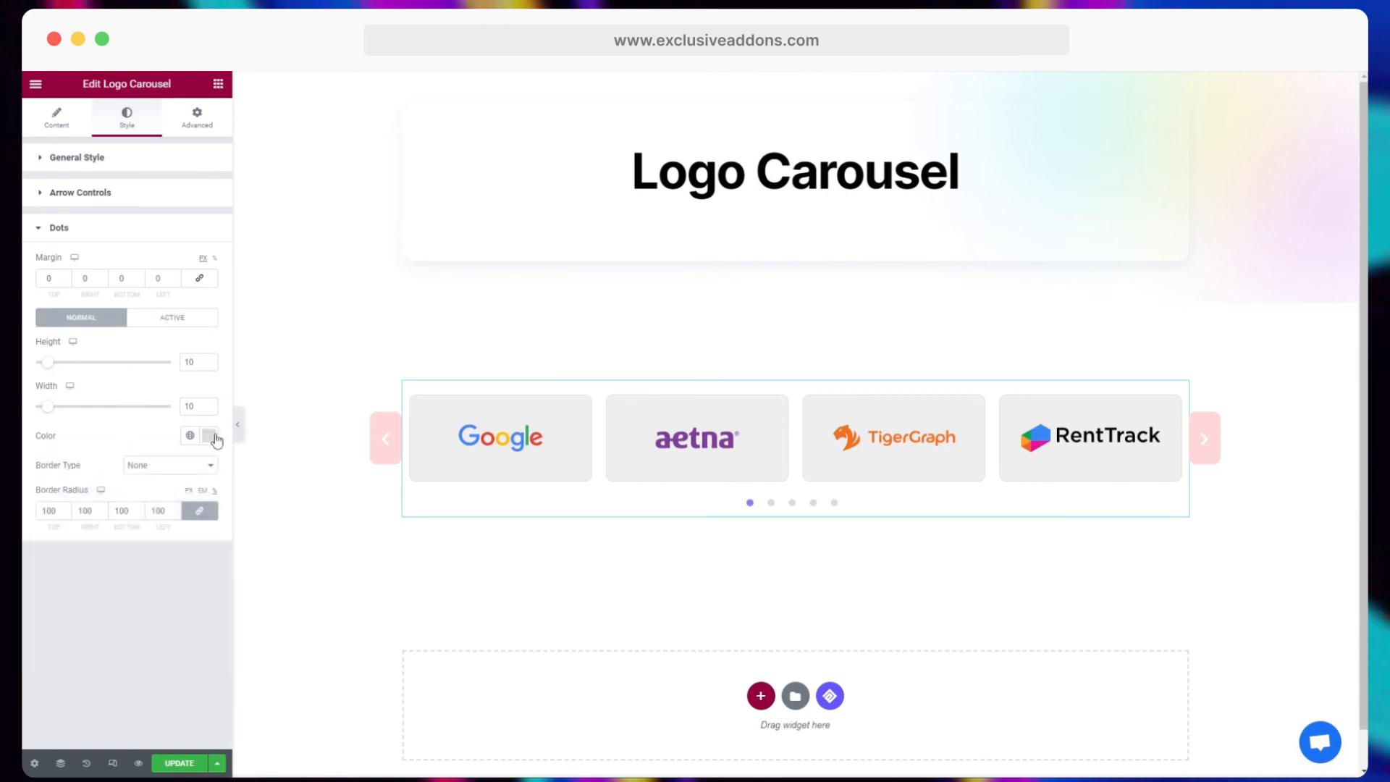
pyautogui.click(209, 435)
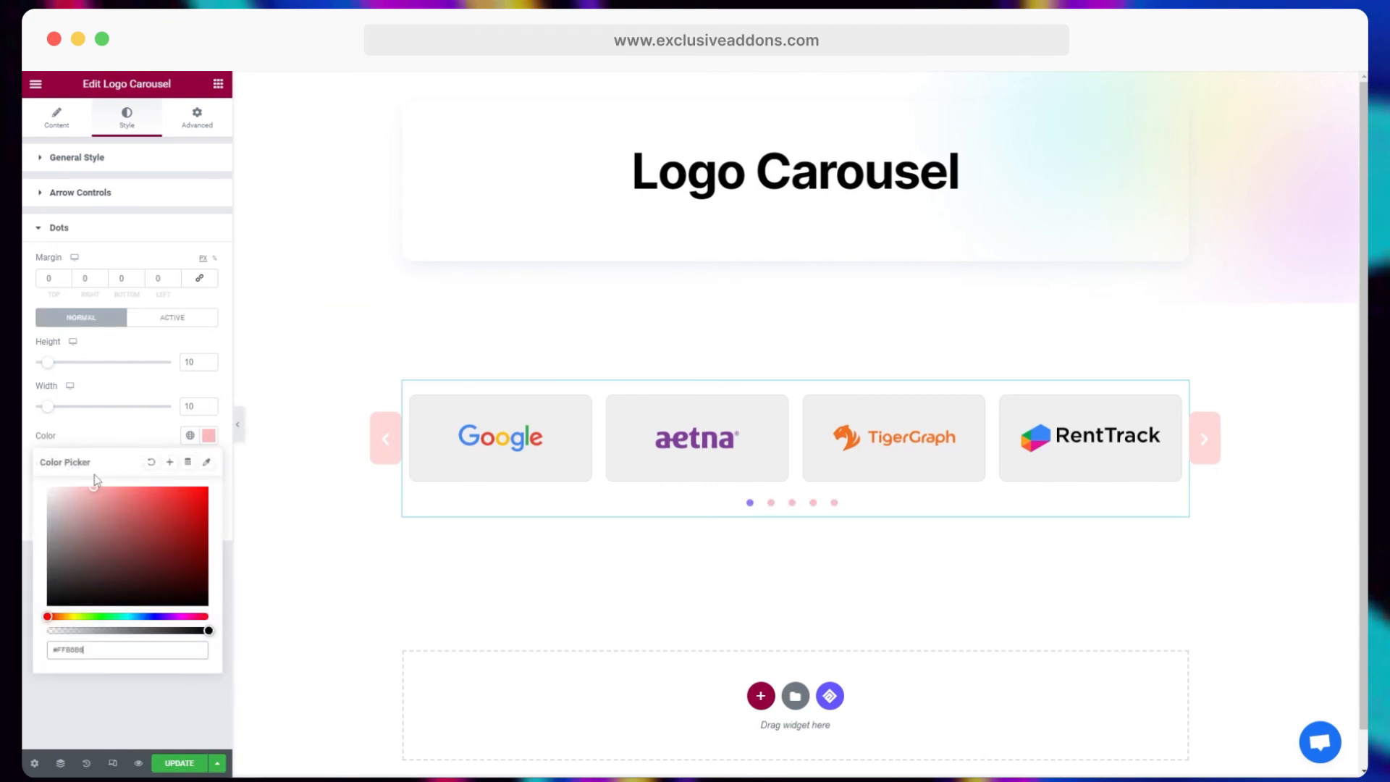
pyautogui.click(118, 432)
# - Test the carousel's dot navigation in the editor from the second through the fifth dot
pyautogui.click(772, 503)
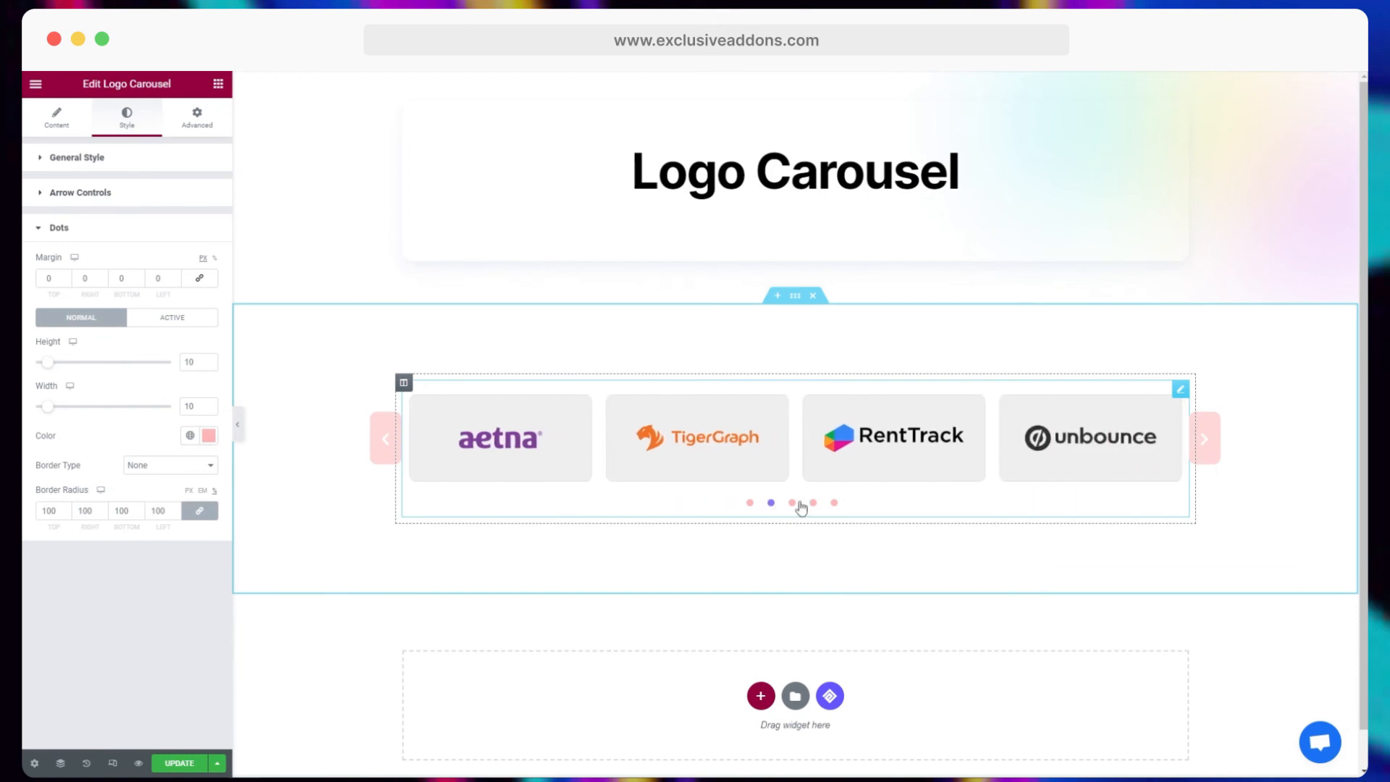
pyautogui.click(792, 502)
pyautogui.click(813, 502)
pyautogui.click(834, 502)
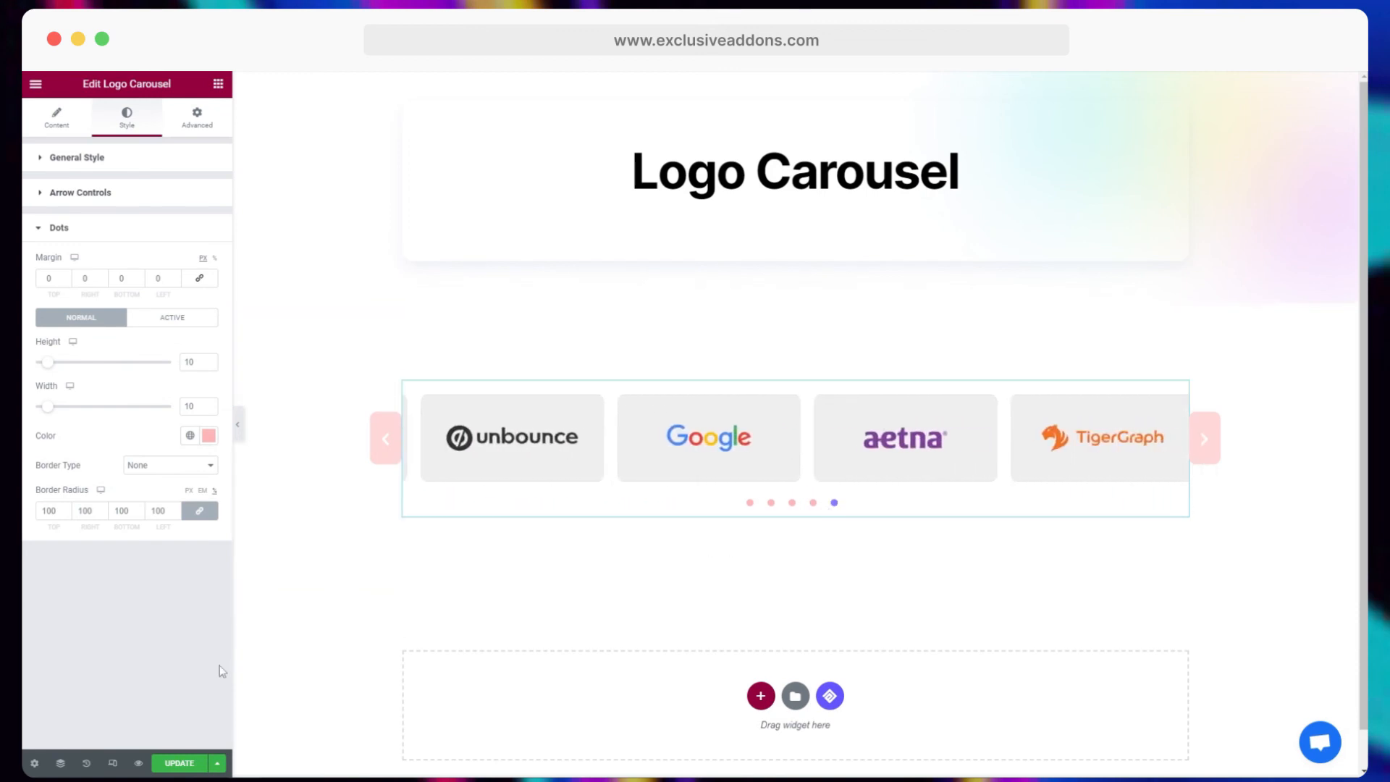
# - Update the page and test the carousel's second and third dots in the page preview, accepting the cookie notice
pyautogui.click(179, 763)
pyautogui.click(139, 763)
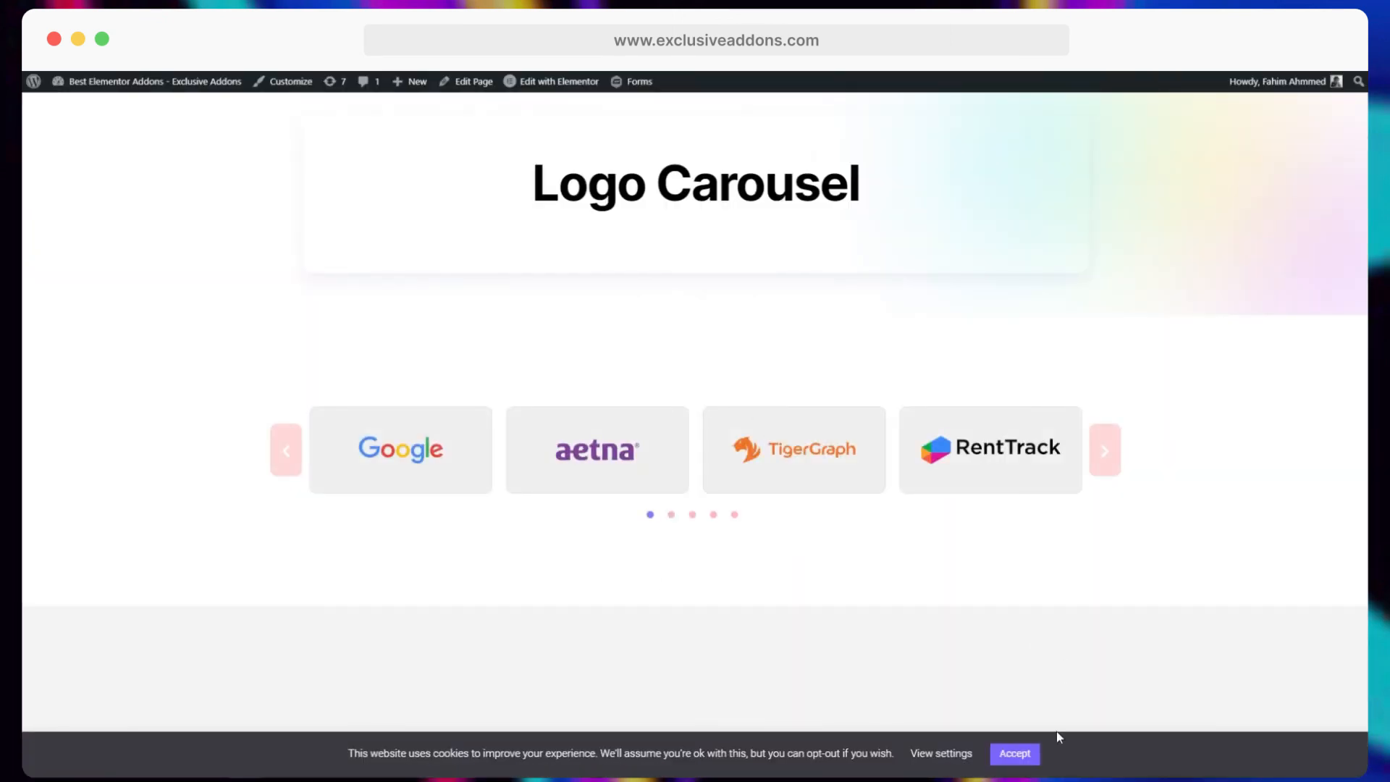
pyautogui.click(1014, 753)
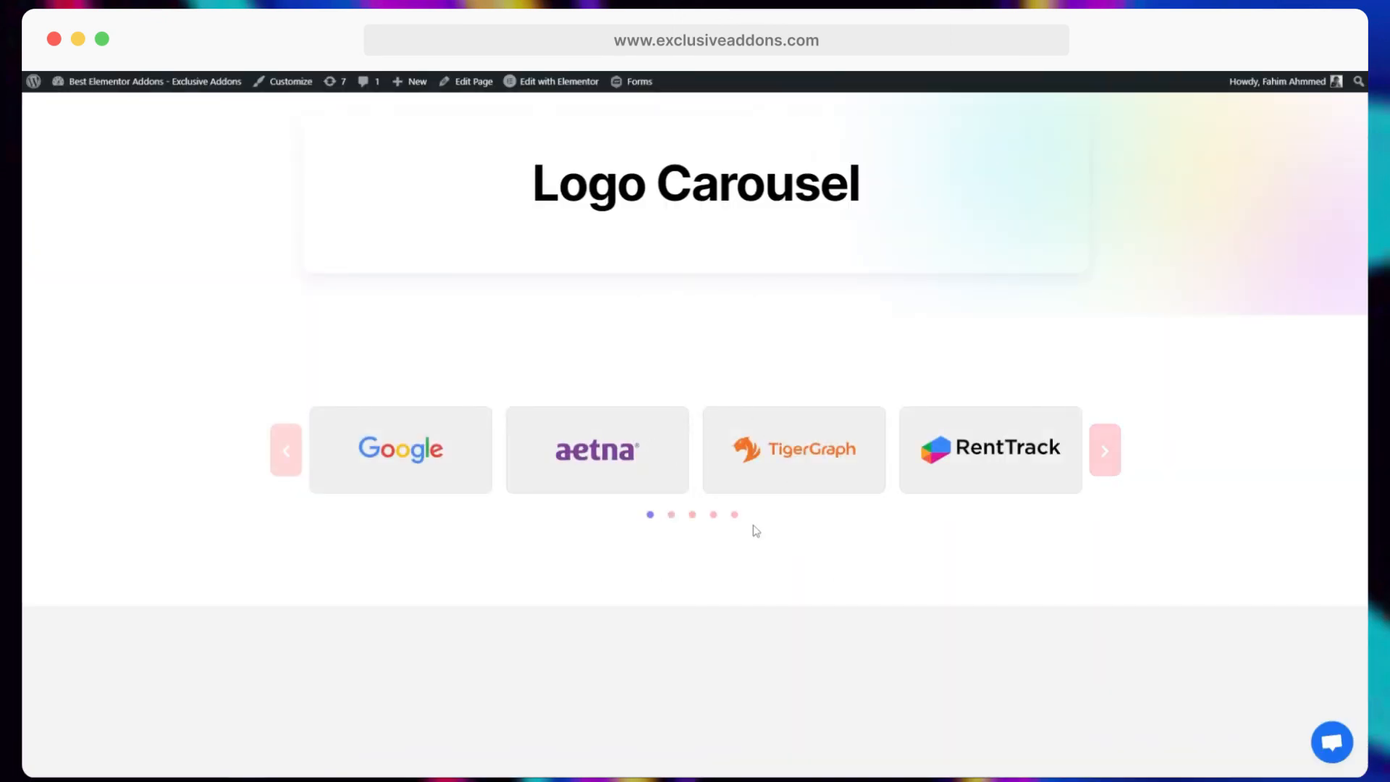
pyautogui.click(670, 518)
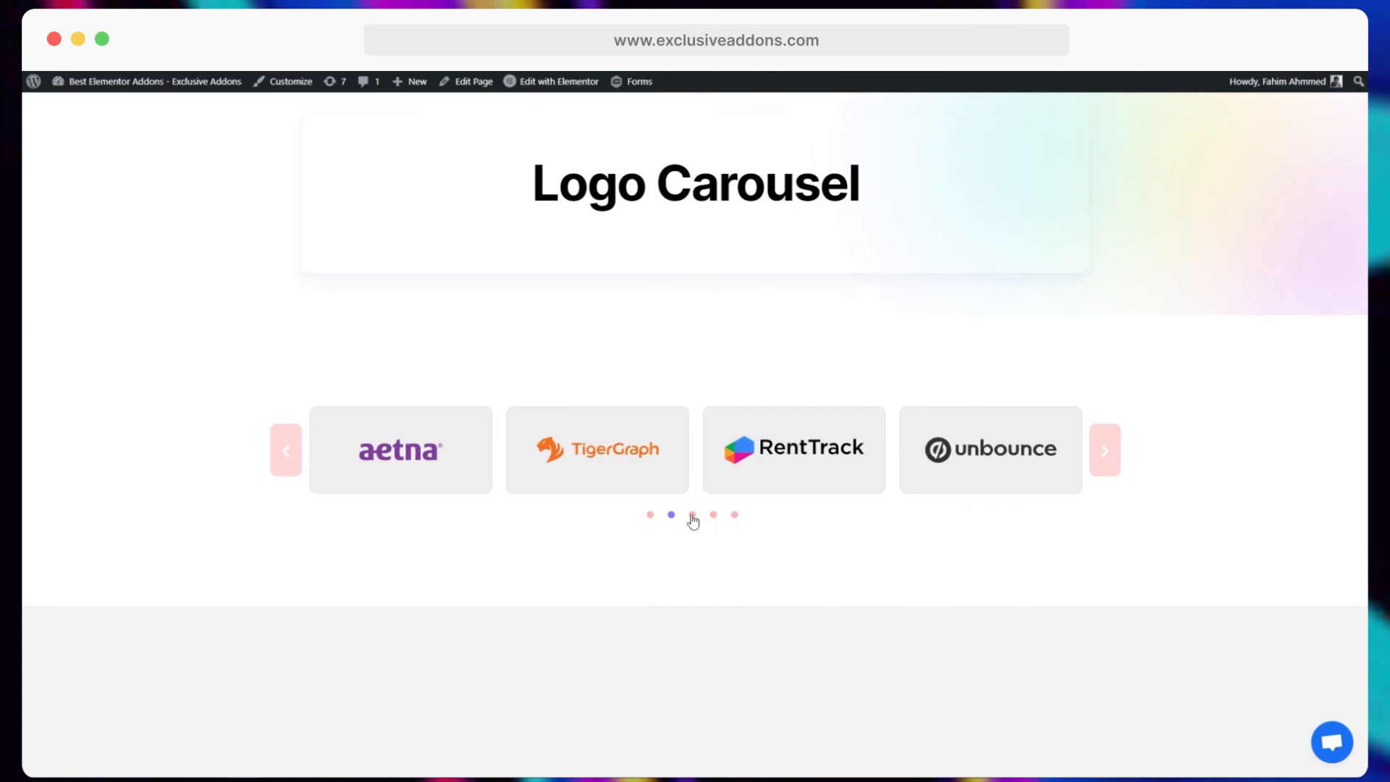
pyautogui.click(692, 518)
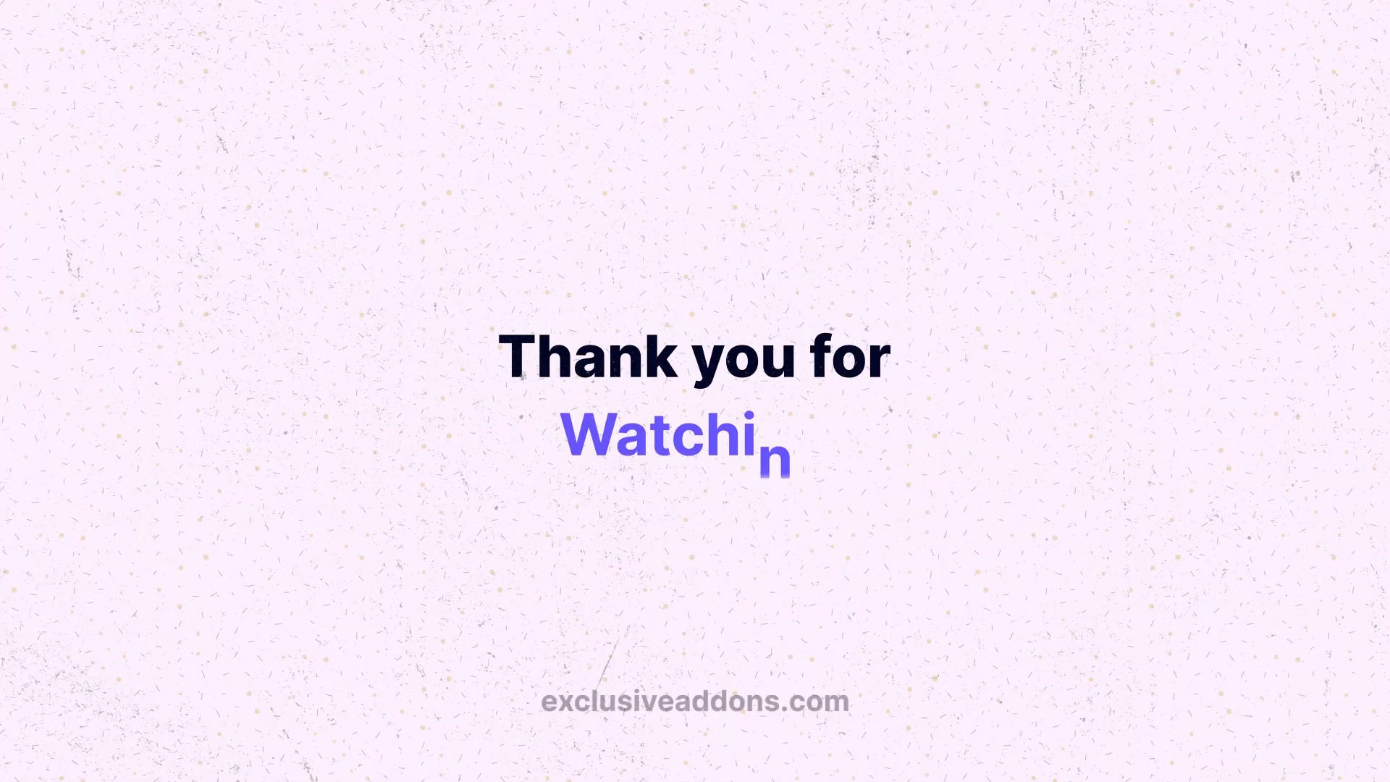